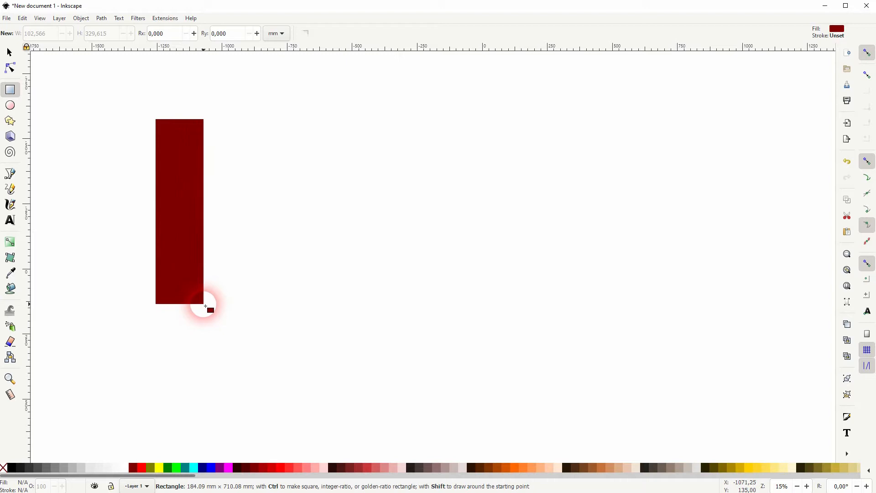
Fill the tall rectangle black
click(8, 470)
click(8, 50)
drag(176, 172, 328, 199)
key(ctrl+d)
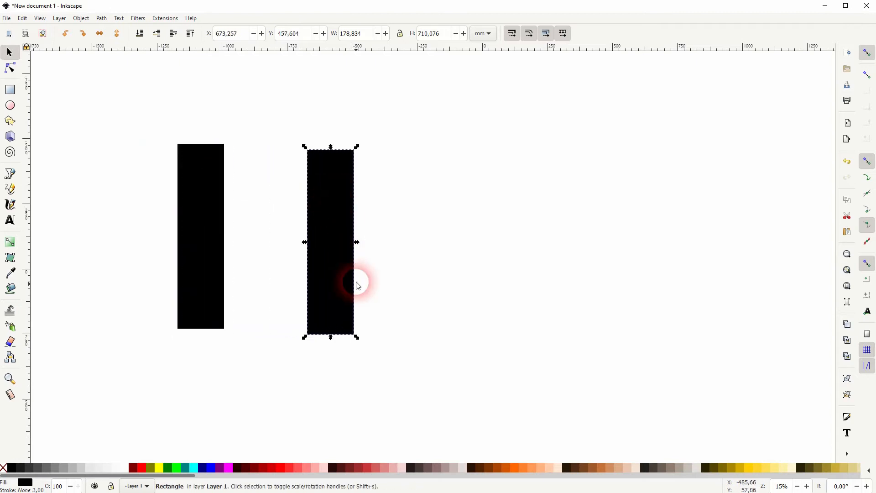
key(ctrl+z)
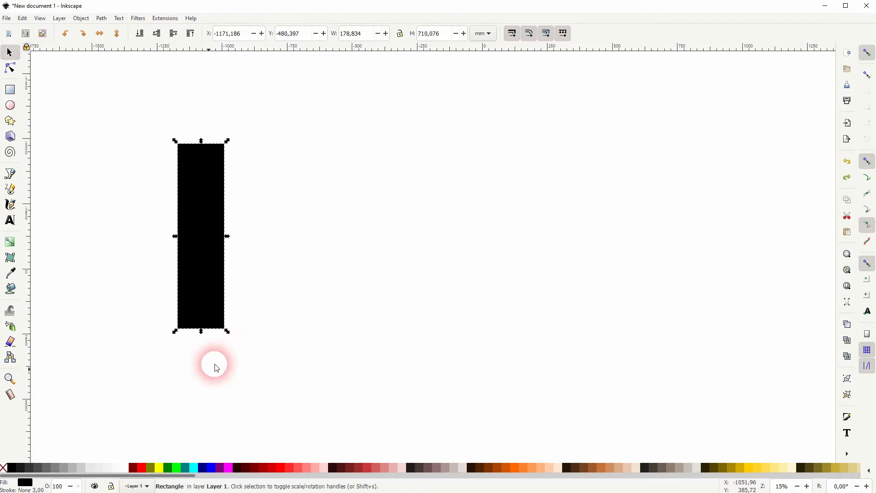
Recolor the duplicate bar maroon and stretch it vertically to about 1336 mm tall
click(133, 470)
drag(201, 141, 201, 82)
drag(202, 332, 201, 435)
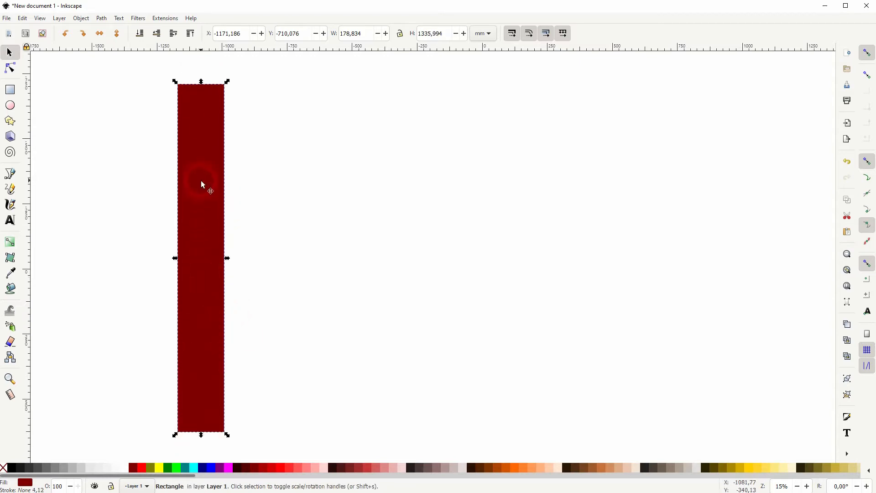
Rotate the maroon bar into a diagonal and move it across the black bar
click(223, 86)
drag(226, 79, 341, 141)
drag(174, 283, 252, 276)
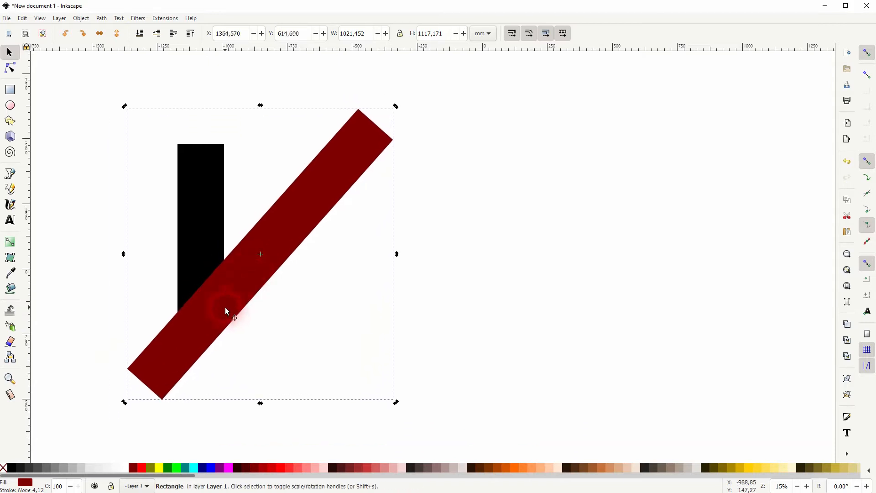
Fine-tune the maroon diagonal bar's position against the black bar
scroll(225, 324, up, 7)
drag(220, 346, 204, 329)
drag(213, 374, 235, 370)
scroll(233, 405, up, 3)
scroll(233, 406, up, 3)
scroll(233, 377, down, 9)
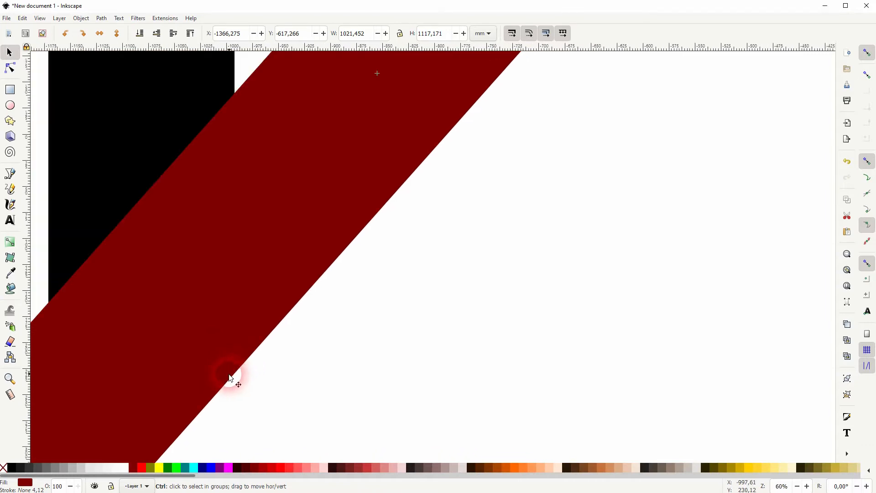
scroll(233, 378, down, 4)
drag(506, 280, 576, 232)
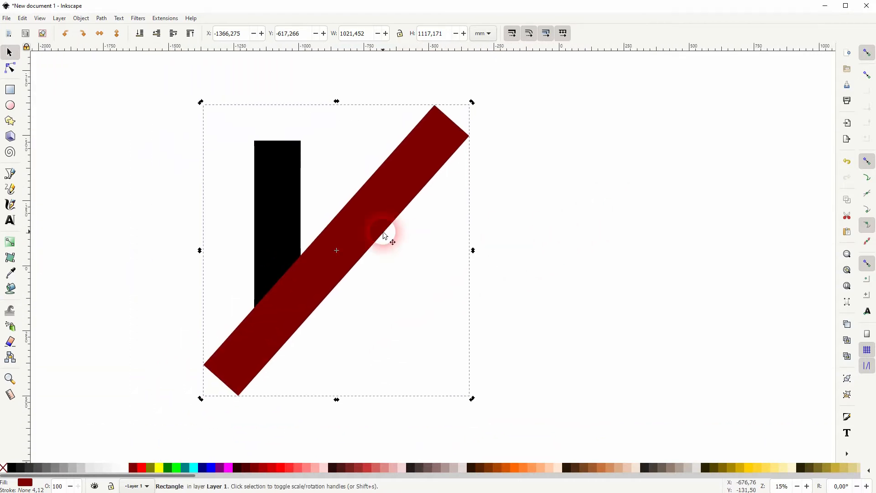
Color a copy of the diagonal bar red and rotate it into the opposite diagonal, forming an X
click(141, 471)
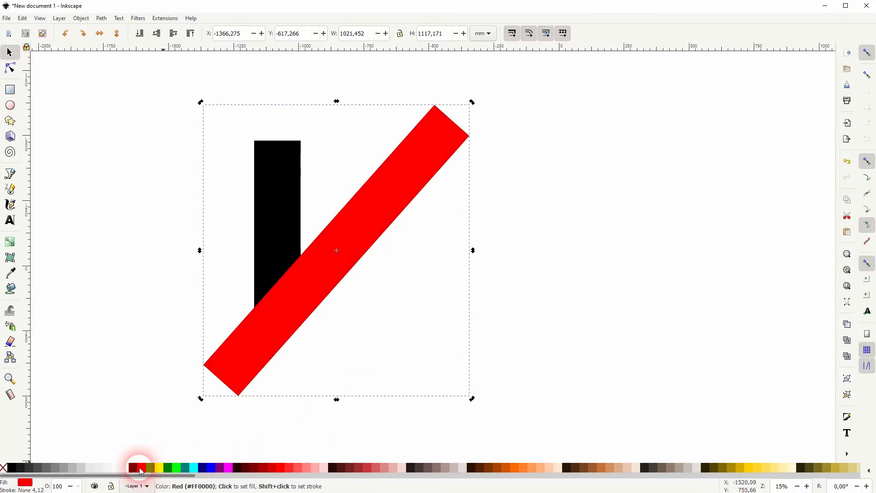
click(466, 114)
drag(472, 102, 240, 139)
drag(319, 221, 353, 260)
drag(505, 428, 495, 433)
drag(407, 349, 393, 350)
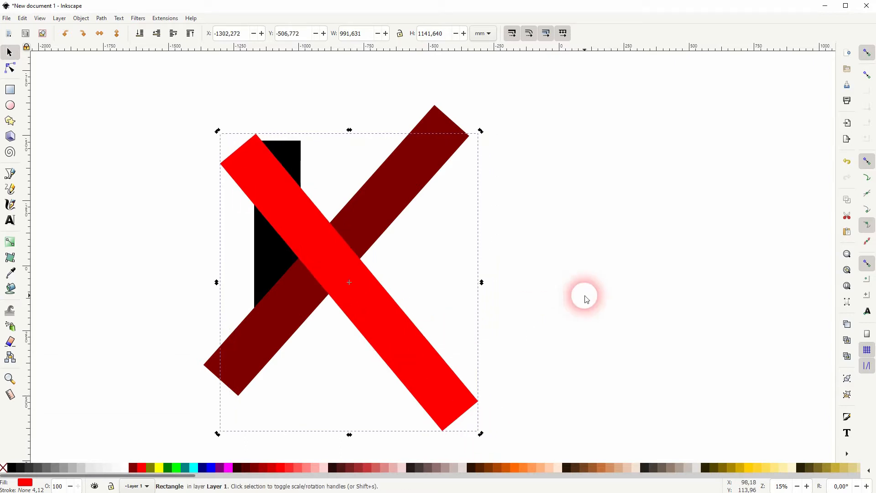
Shift the red diagonal bar slightly down and to the right
click(94, 146)
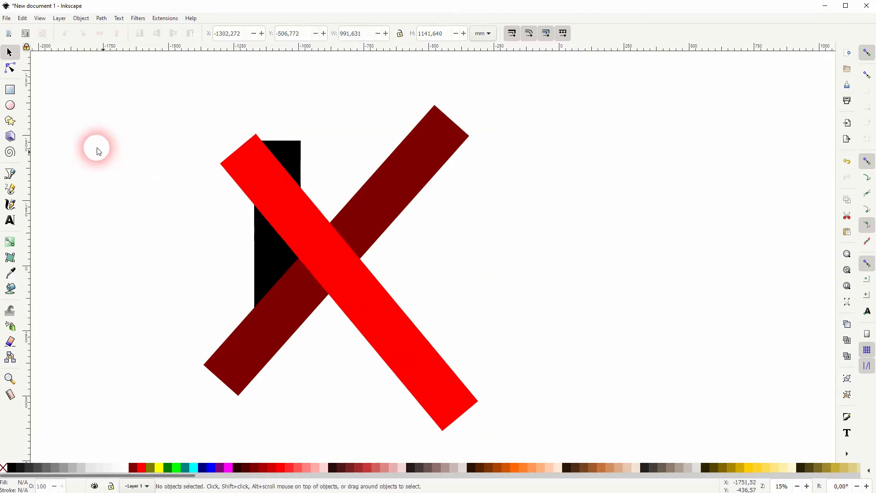
click(10, 89)
click(258, 137)
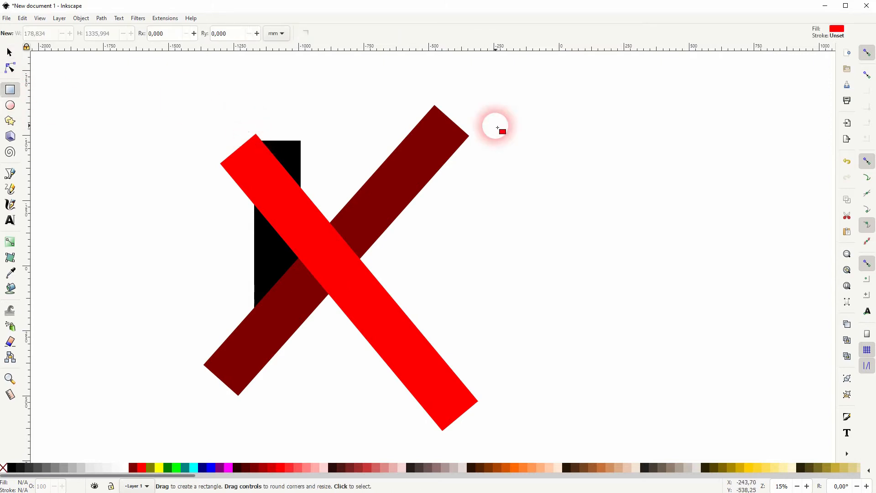
click(9, 53)
drag(294, 219, 316, 235)
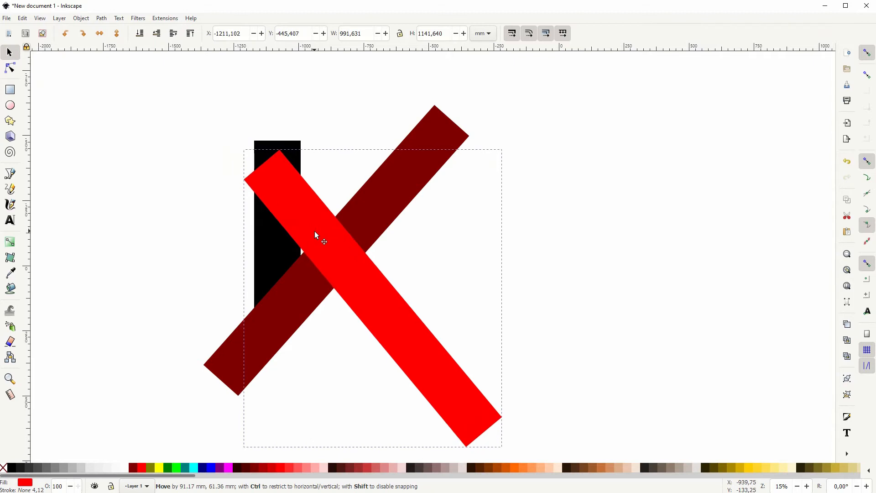
Draw a rectangle about 1154 by 293 mm across the tops of the bars
click(10, 89)
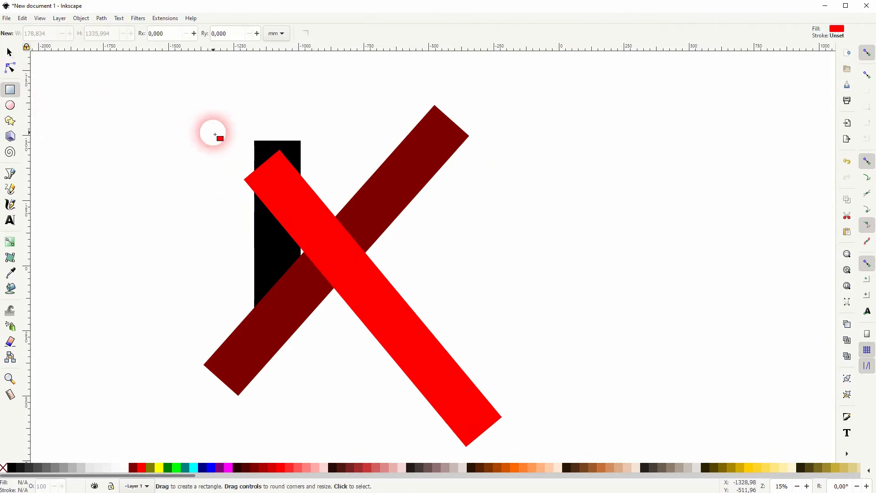
click(867, 209)
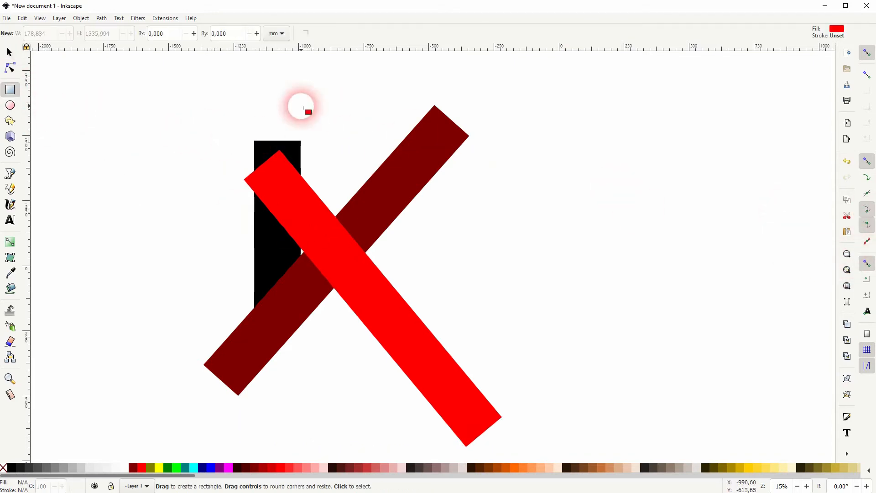
drag(256, 144, 556, 67)
click(9, 52)
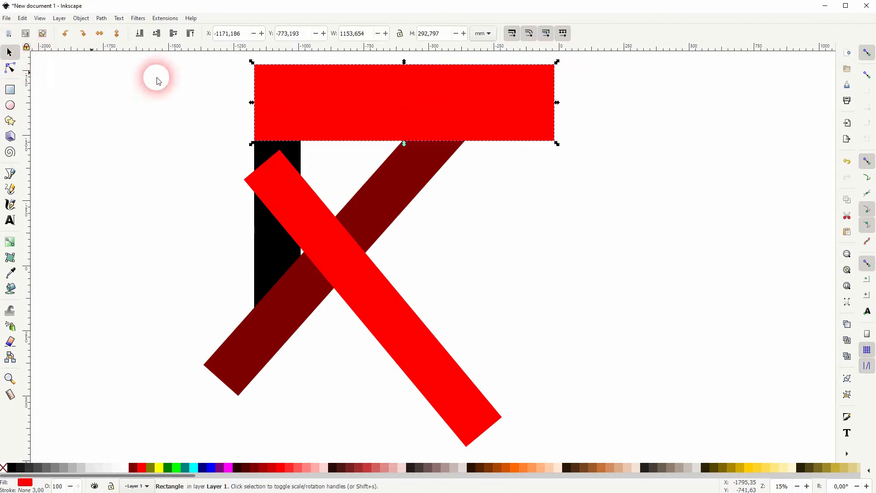
Subtract the rectangle from the maroon bar with Difference to flatten its top
shift+click(420, 174)
click(102, 18)
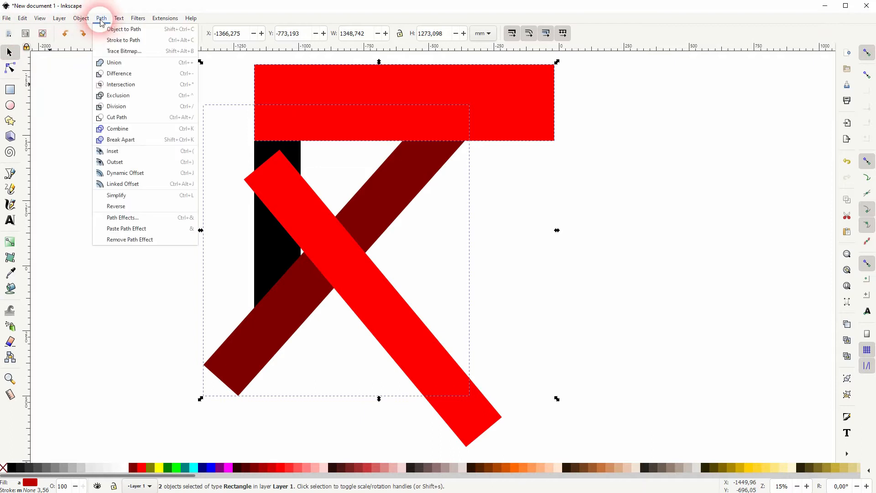
click(128, 77)
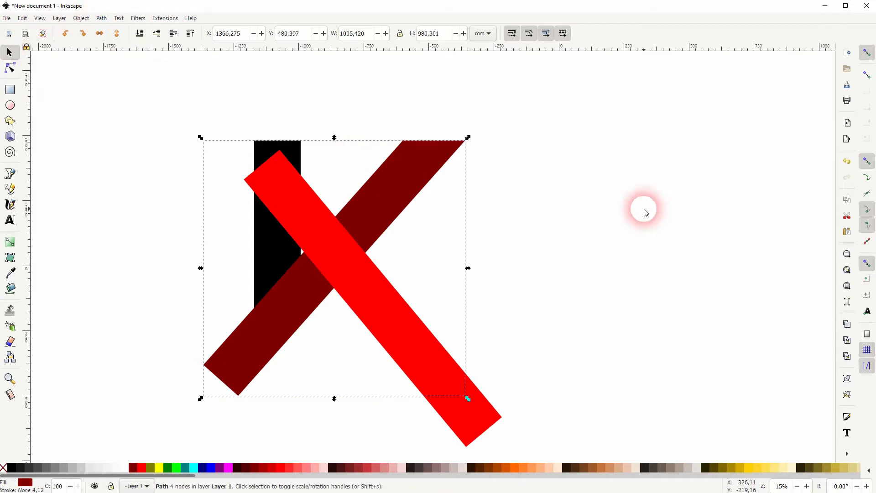
Nudge the red bar further down and right
click(579, 207)
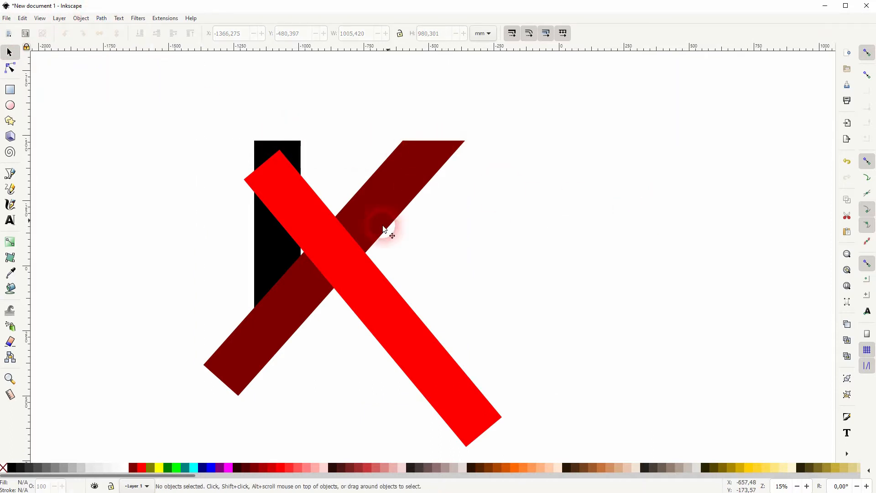
drag(307, 219, 322, 233)
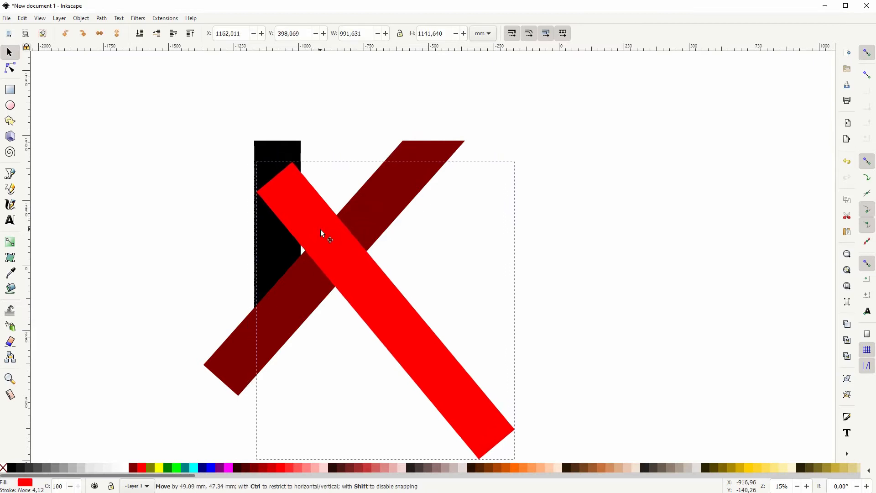
click(117, 201)
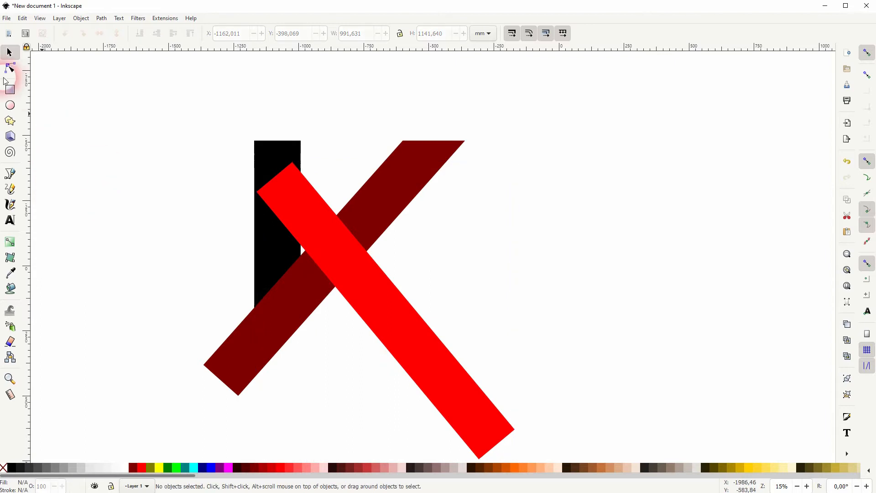
Draw a cyan rectangle about 1292 by 549 mm over the lower half of the red bar
click(10, 90)
drag(257, 331, 592, 471)
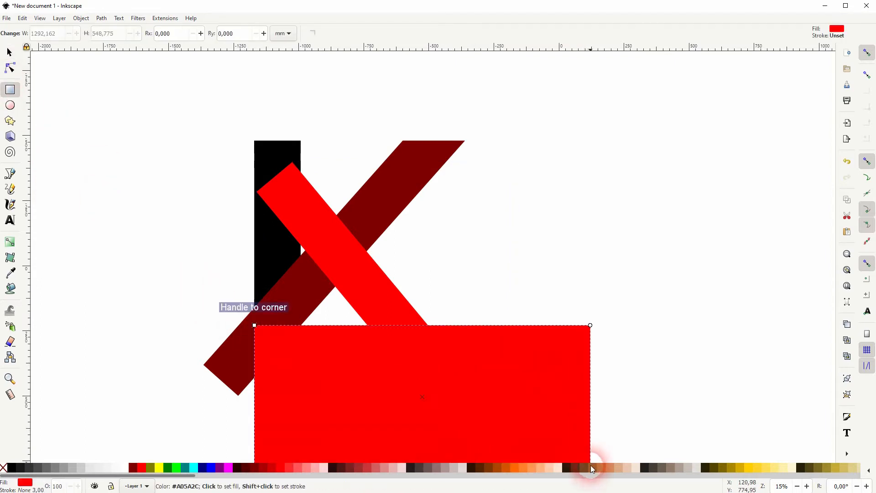
click(194, 467)
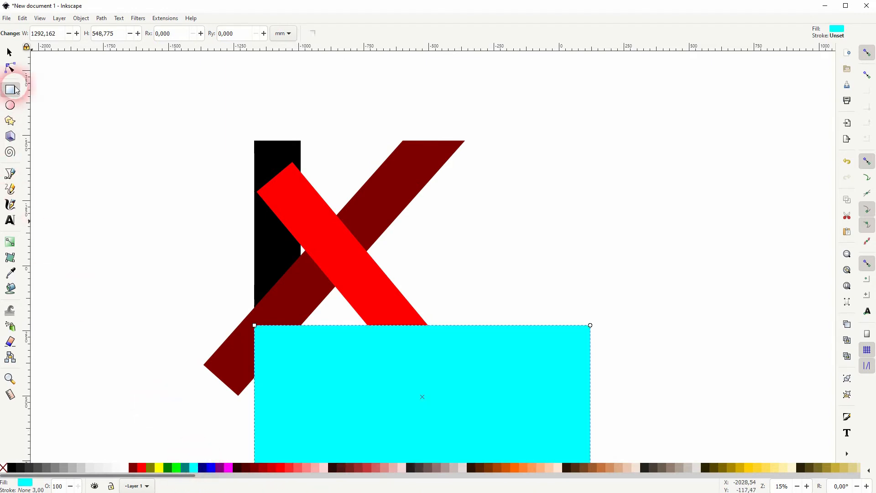
click(10, 53)
Cut the red bar's lower part away with Difference using the cyan rectangle
key(space)
drag(441, 344, 482, 269)
shift+click(396, 215)
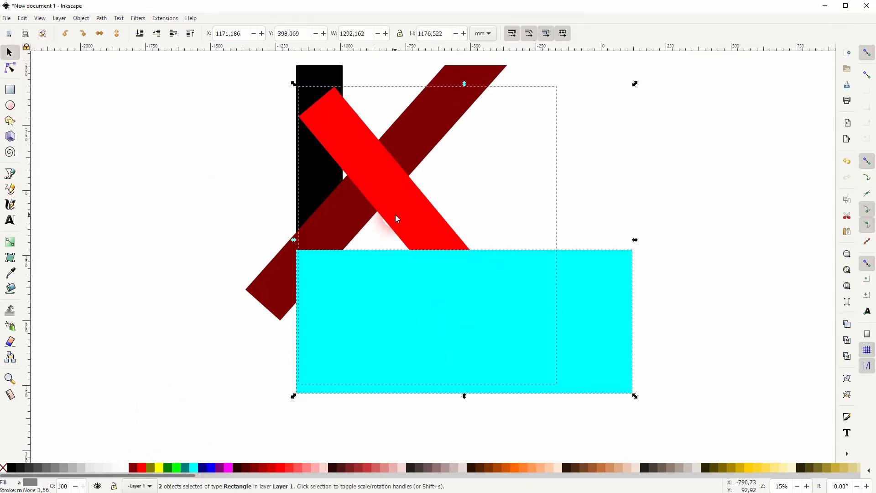
click(102, 19)
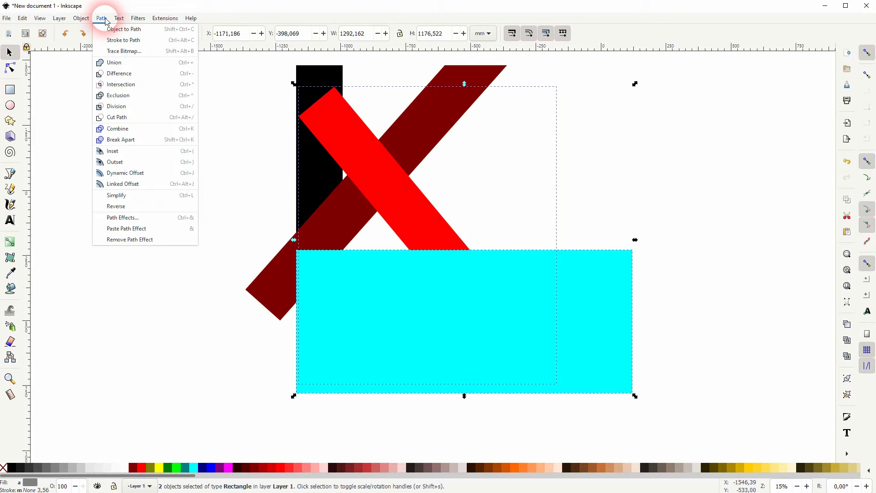
click(122, 73)
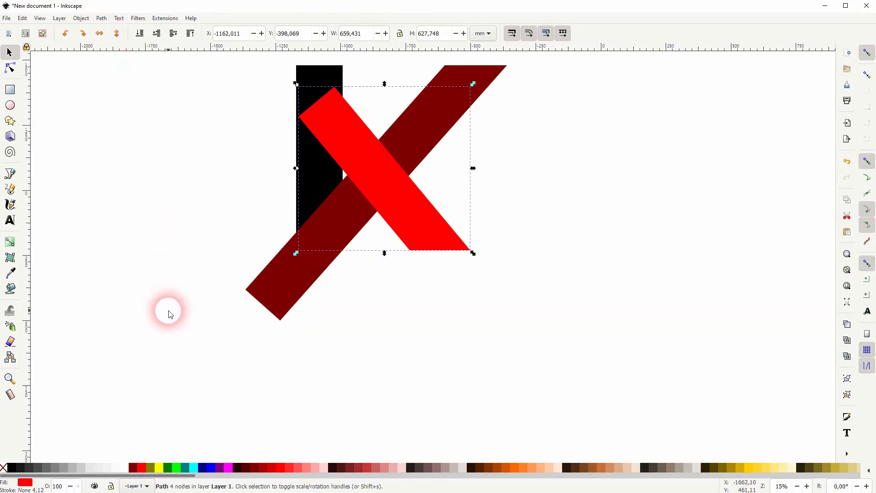
Divide the red bar with a cyan copy of the maroon bar using Division
click(425, 261)
key(space)
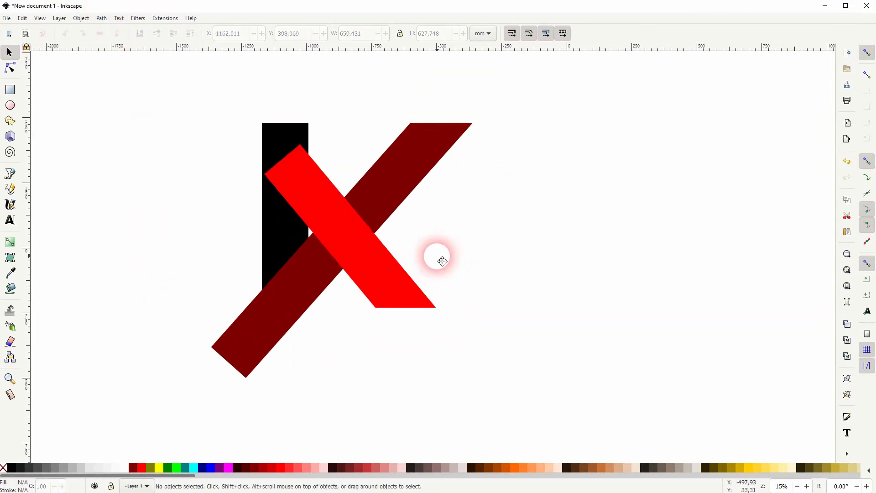
click(410, 334)
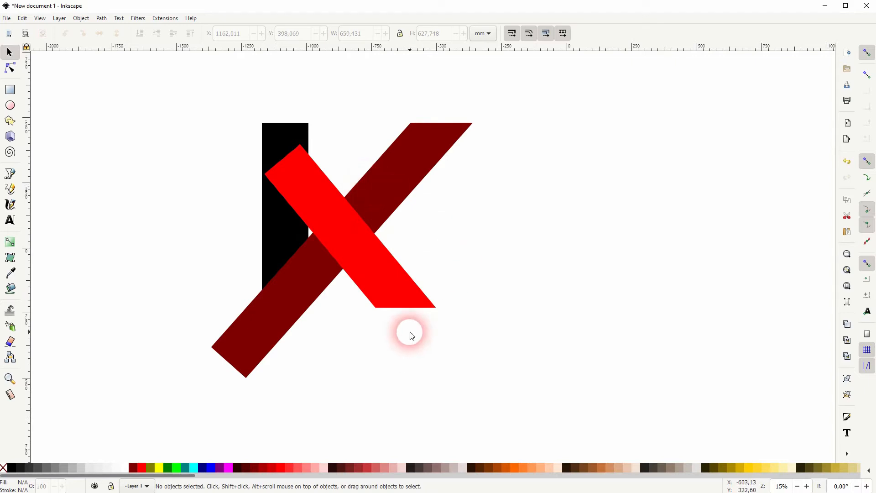
click(384, 210)
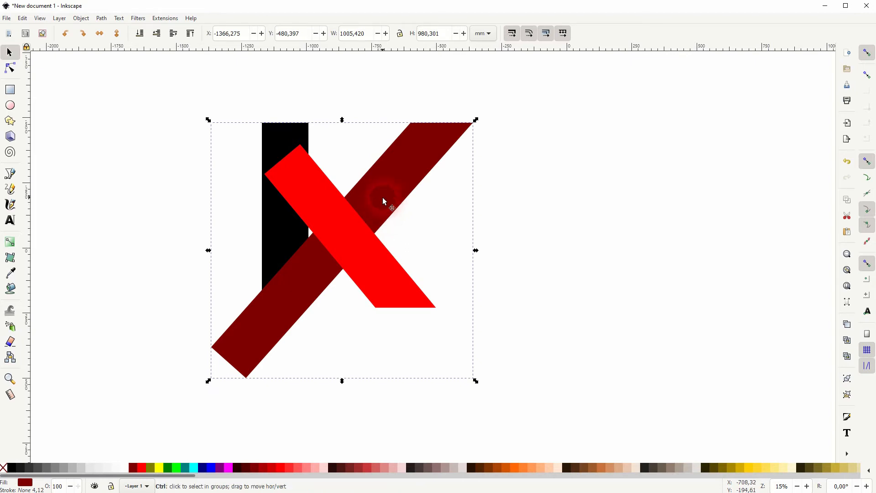
click(194, 468)
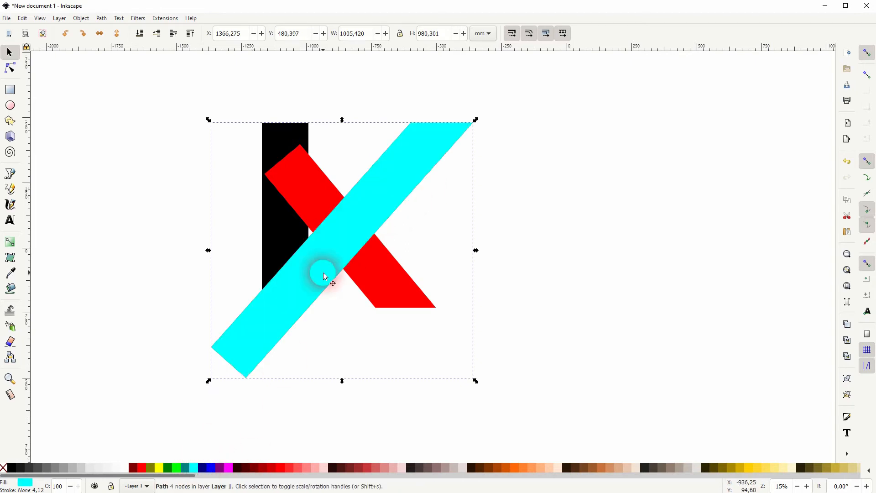
shift+click(397, 288)
click(102, 19)
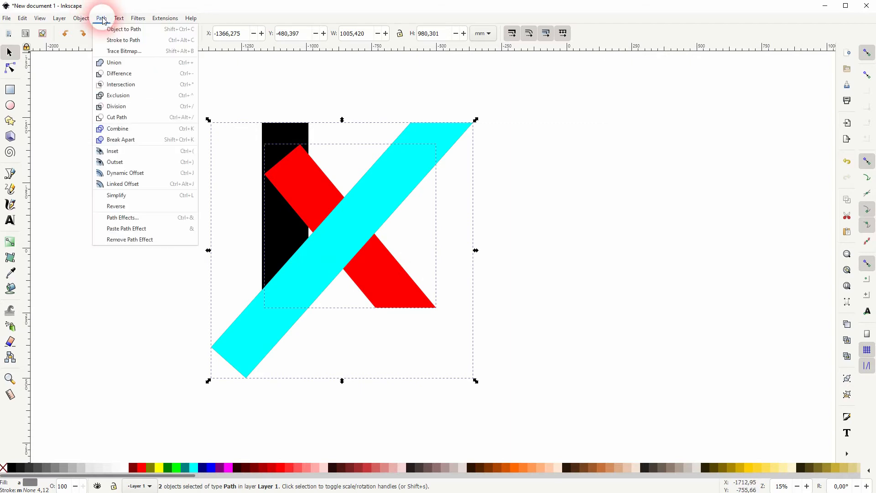
click(187, 106)
Delete the red fragments above the maroon bar, keeping the lower-right leg
click(528, 245)
click(303, 178)
key(Delete)
click(352, 229)
key(Delete)
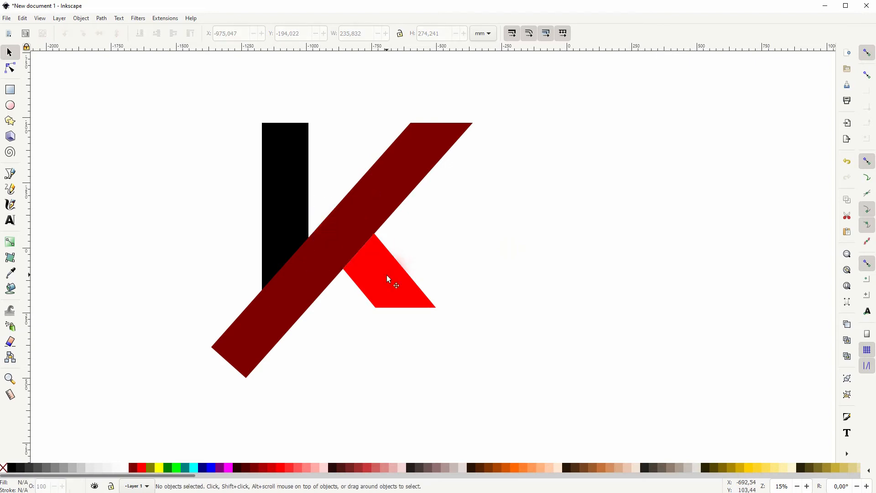
Draw a cyan rectangle about 794 by 340 mm below the bars and widen it to the left
click(389, 279)
click(502, 297)
click(280, 326)
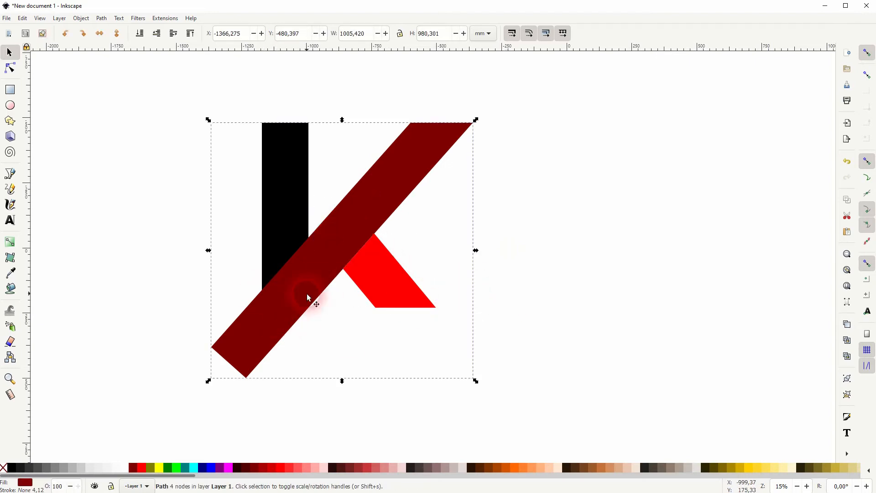
click(10, 90)
mouse_move(262, 307)
mouse_down()
mouse_move(446, 376)
mouse_move(469, 396)
mouse_up()
click(9, 52)
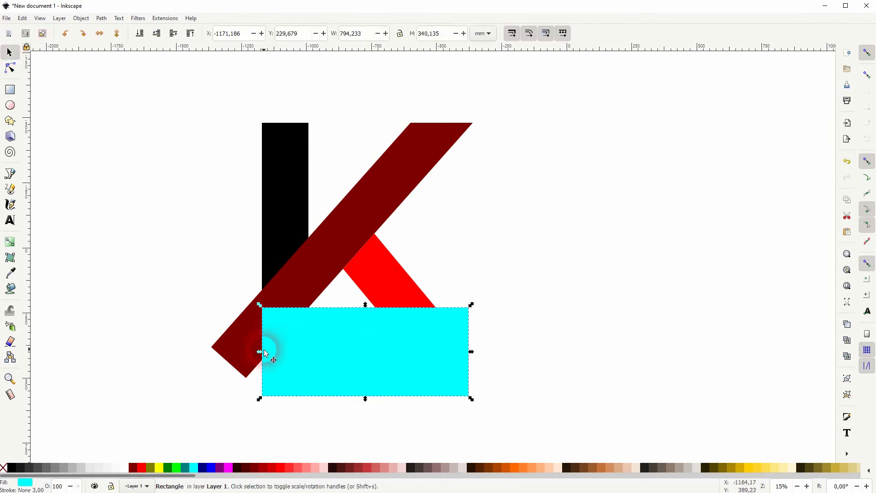
drag(259, 351, 152, 352)
Trim the maroon bar's lower end with Difference using that rectangle
shift+click(310, 277)
click(101, 19)
click(126, 74)
Draw a rectangle left of the black bar covering the maroon bar's remaining lower-left tip
click(266, 313)
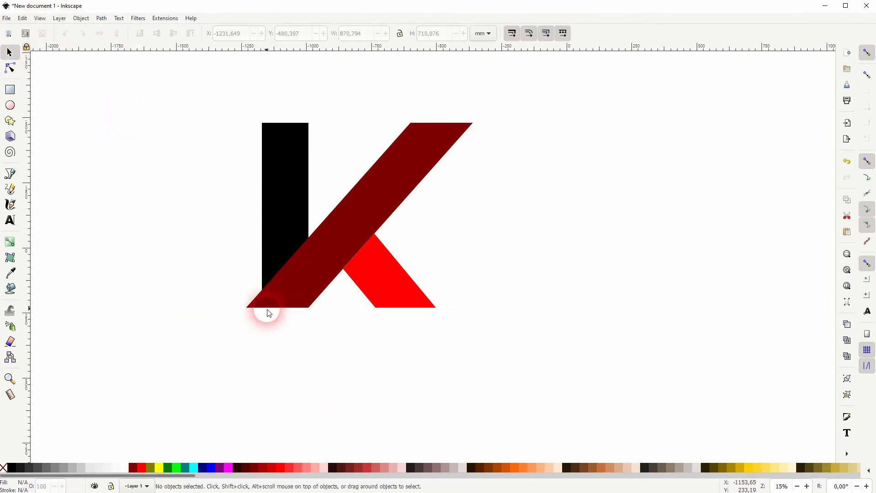
click(10, 90)
drag(262, 307, 148, 229)
click(9, 52)
Subtract that rectangle from the maroon bar with Difference
shift+click(421, 163)
click(101, 18)
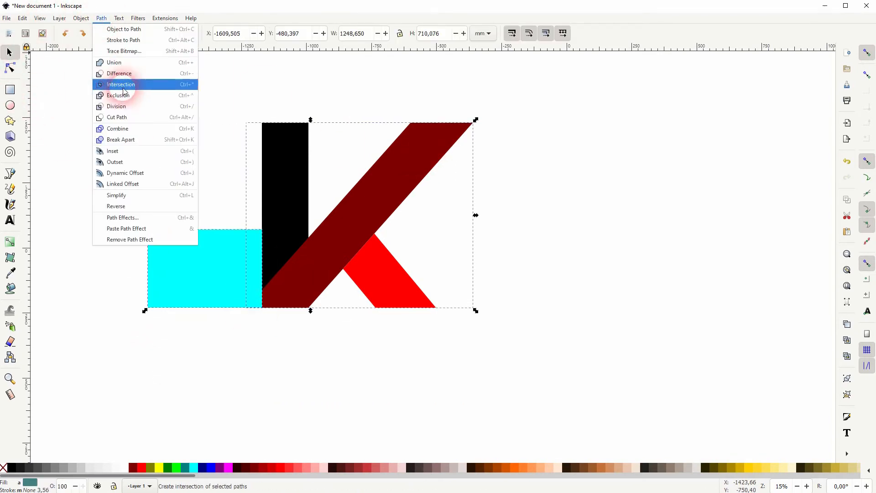
click(126, 74)
click(276, 395)
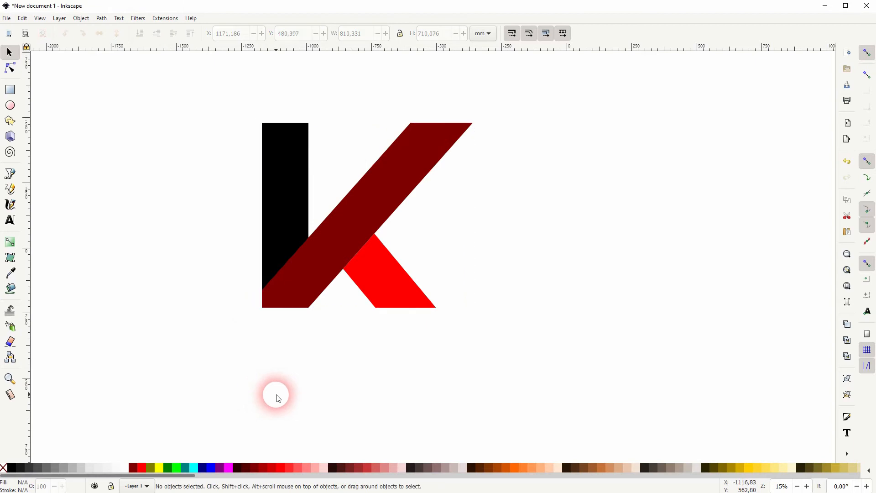
Draw a closed triangle with the Bezier tool filling the notch between the black bar's top and the maroon diagonal
click(295, 176)
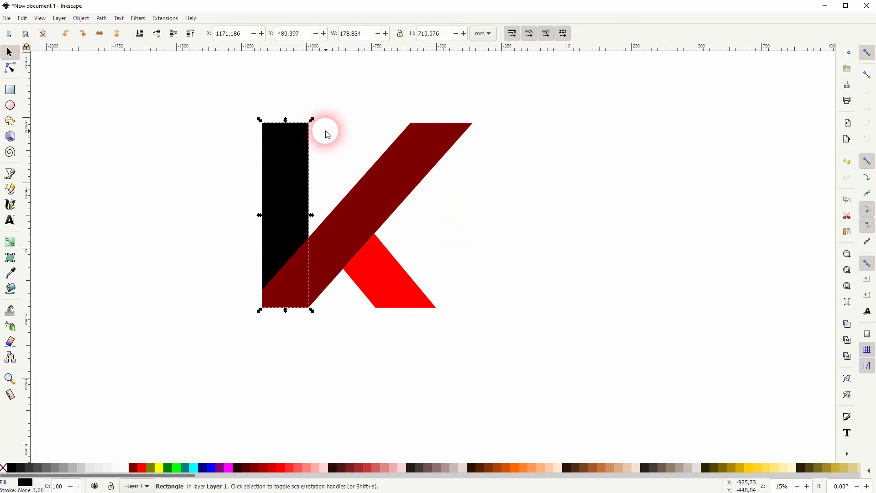
click(492, 231)
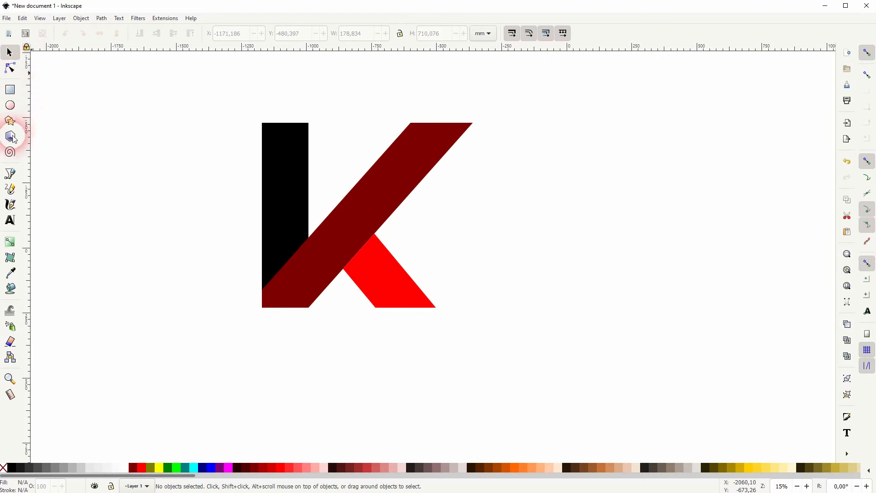
click(10, 174)
click(309, 123)
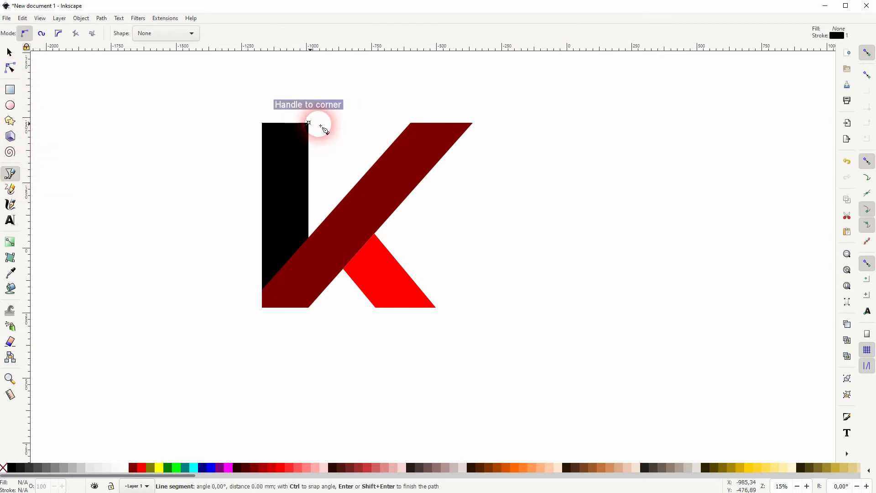
click(351, 123)
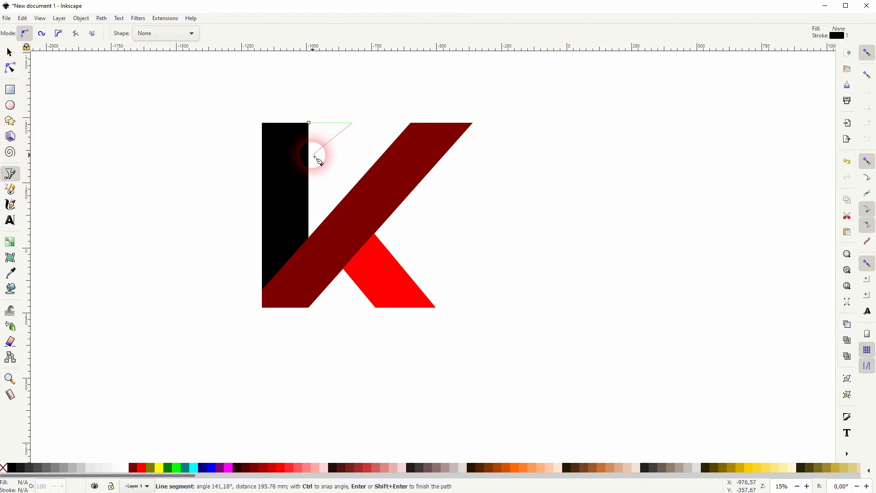
click(299, 168)
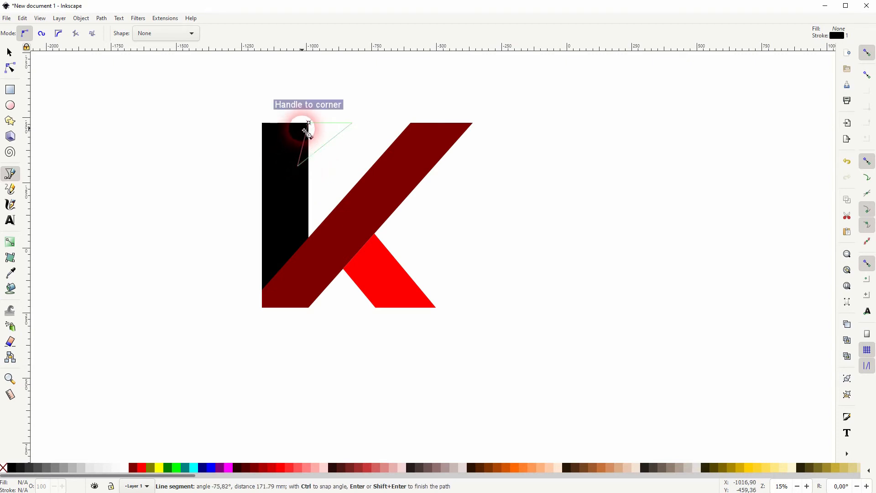
click(309, 124)
click(8, 53)
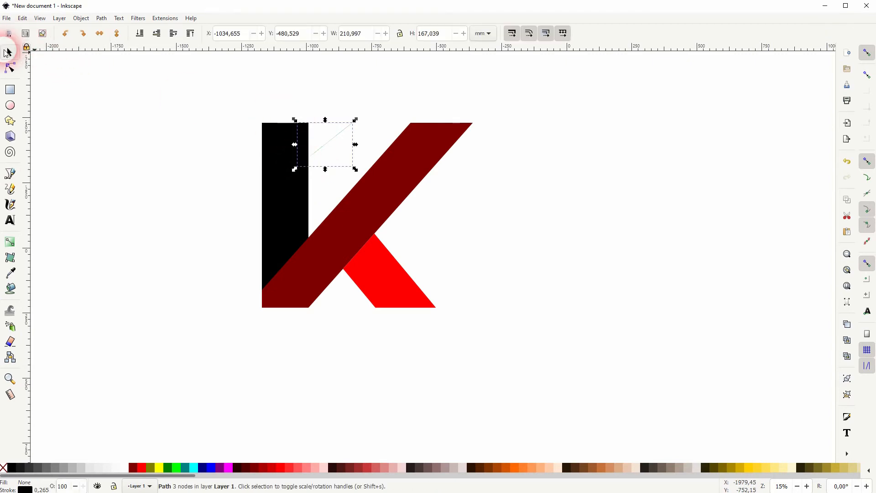
Fill the new triangle yellow and lower it to the bottom of the stack
click(10, 468)
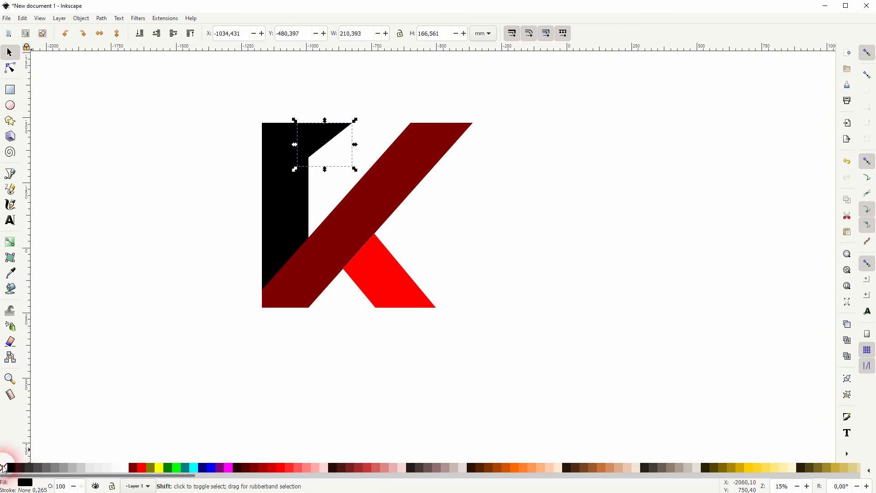
click(160, 467)
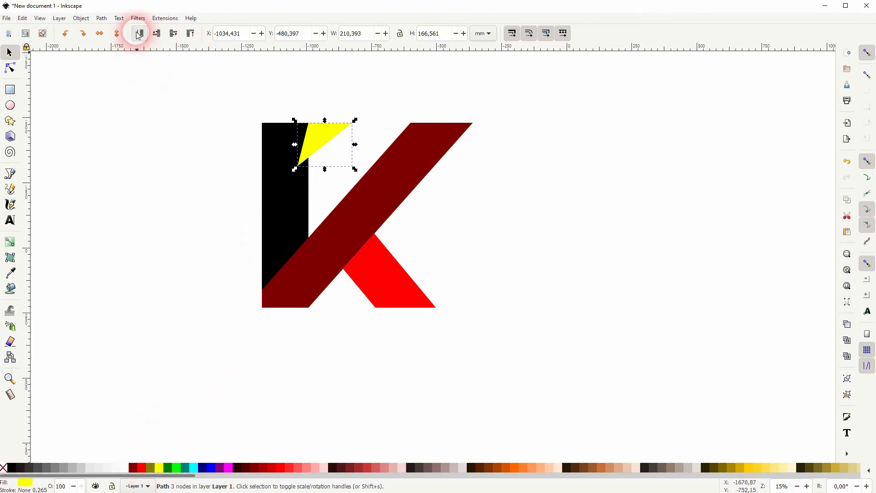
click(337, 157)
click(225, 228)
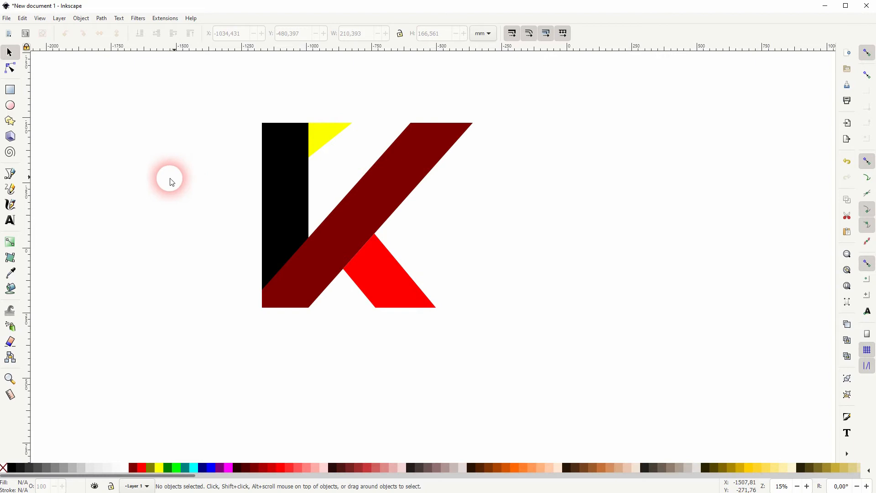
Draw a closed triangle with the Bezier tool at the red leg's lower-right corner
click(10, 174)
click(437, 308)
click(436, 274)
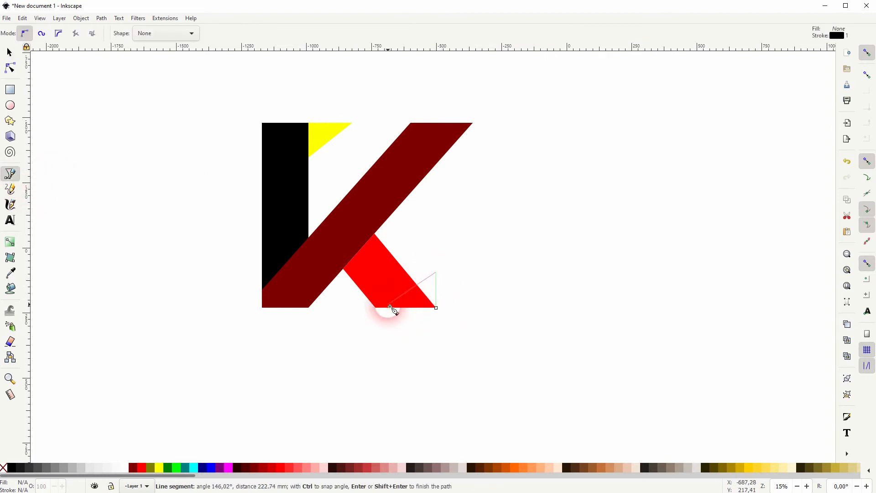
click(400, 298)
click(437, 308)
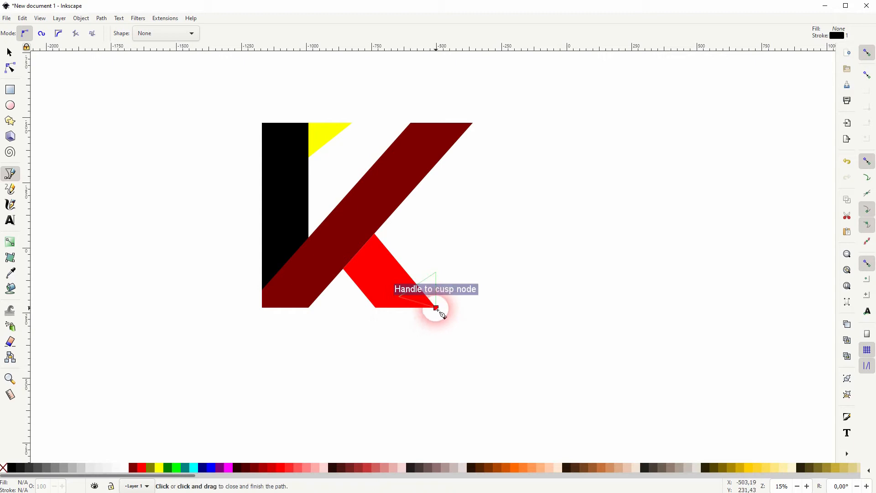
click(9, 53)
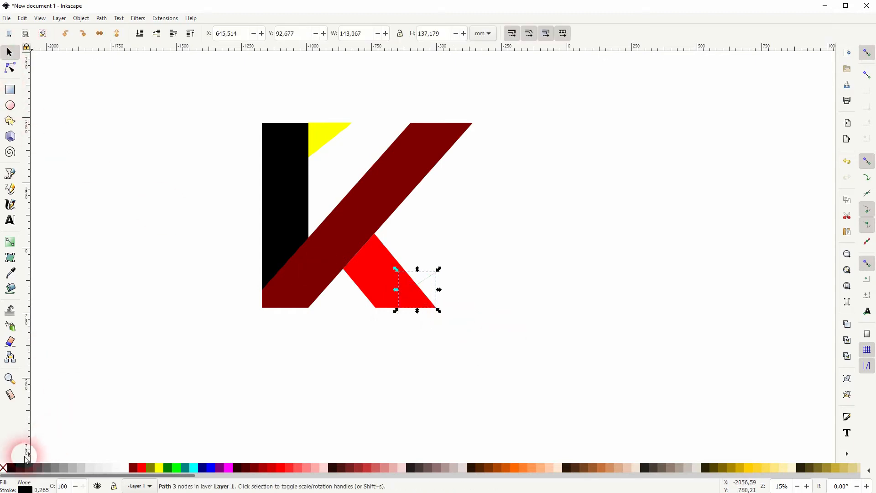
Fill that lower triangle yellow and lower it to the bottom
click(160, 468)
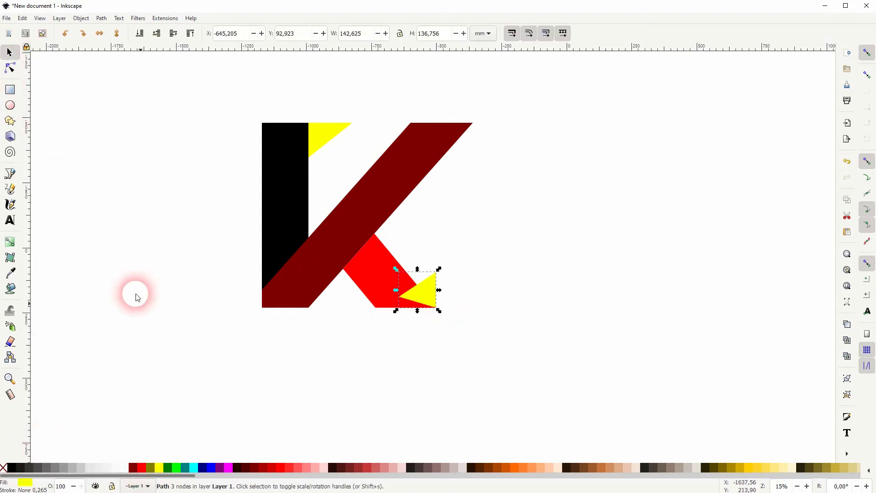
click(139, 33)
click(492, 253)
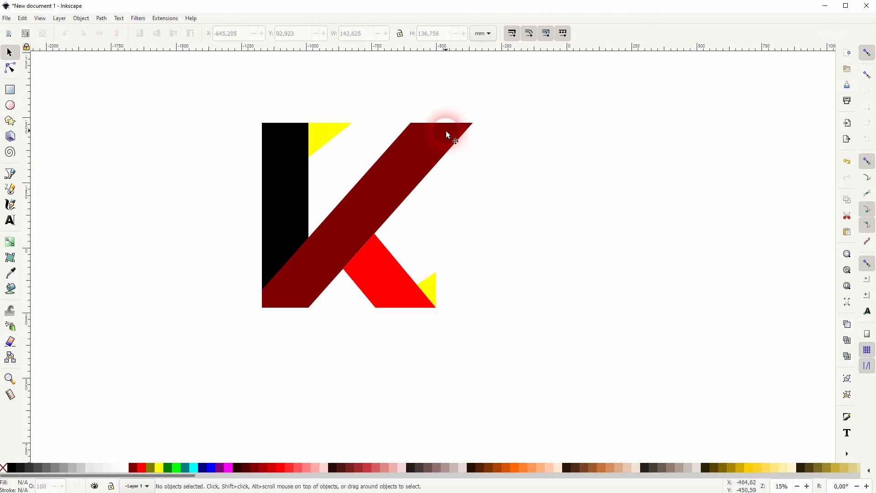
Draw a closed triangle with the Bezier tool at the maroon bar's top-right corner
click(10, 173)
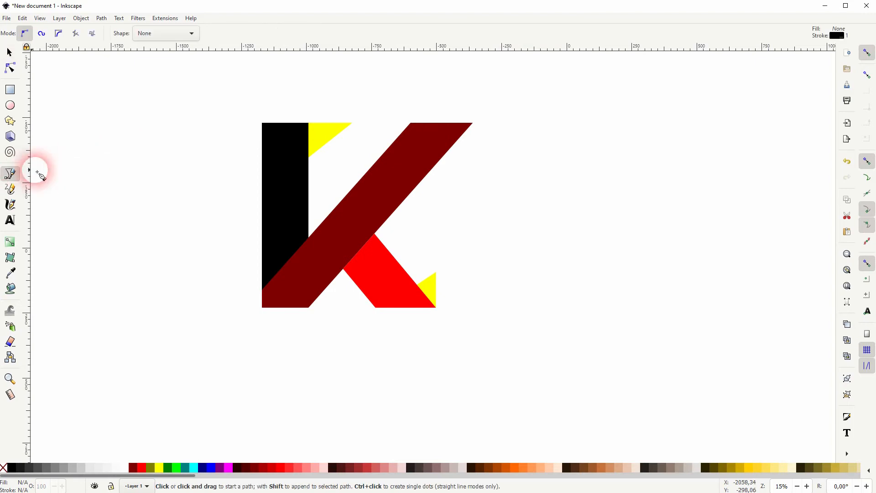
click(473, 123)
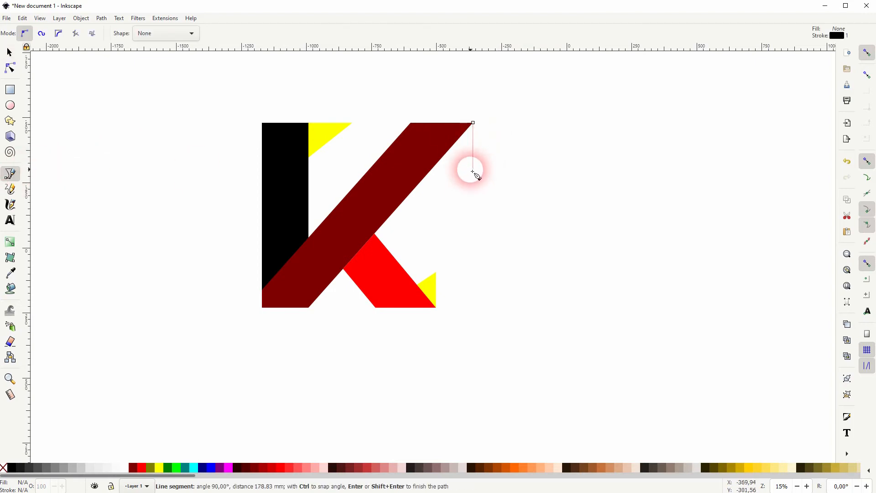
click(472, 163)
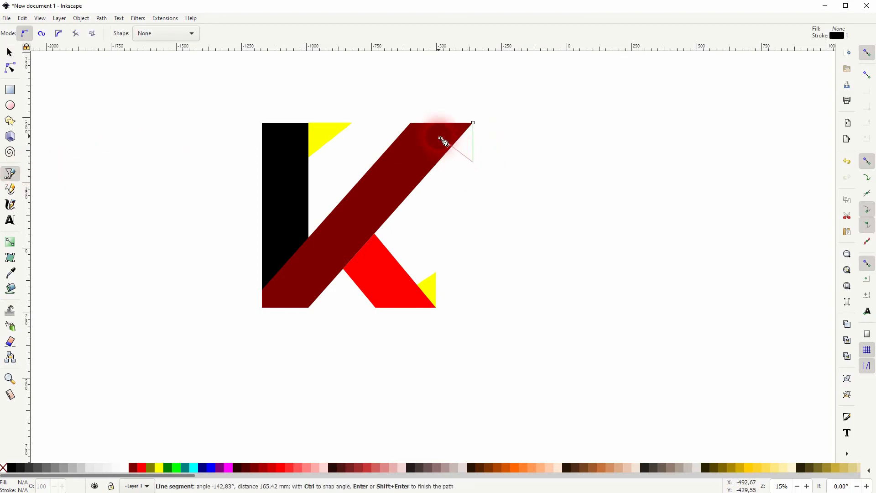
click(440, 137)
click(473, 123)
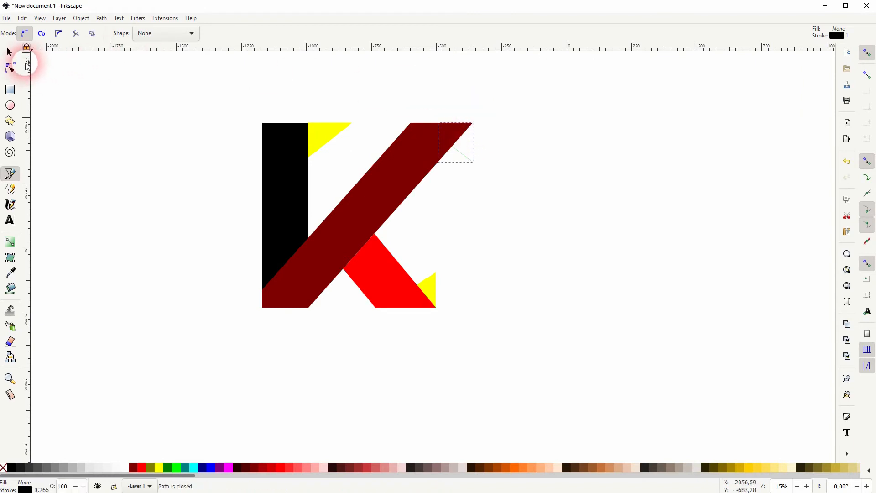
click(9, 53)
Fill the top-right triangle yellow and lower it to the bottom
click(159, 468)
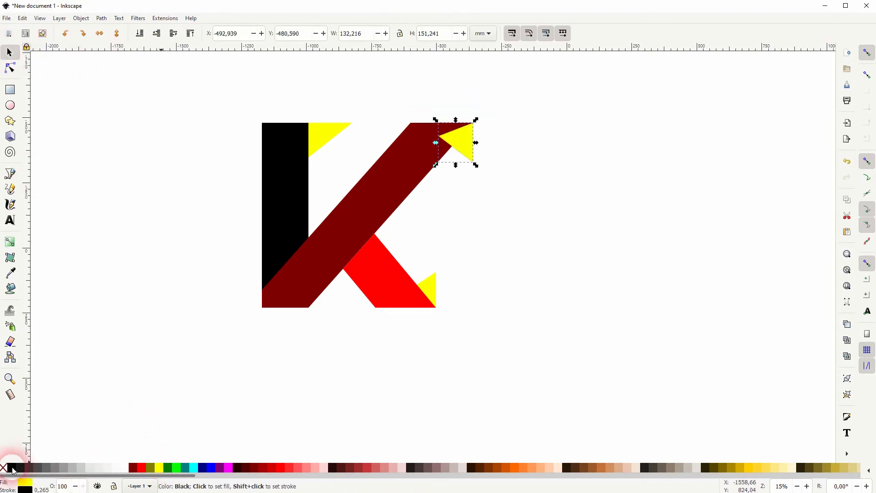
click(140, 34)
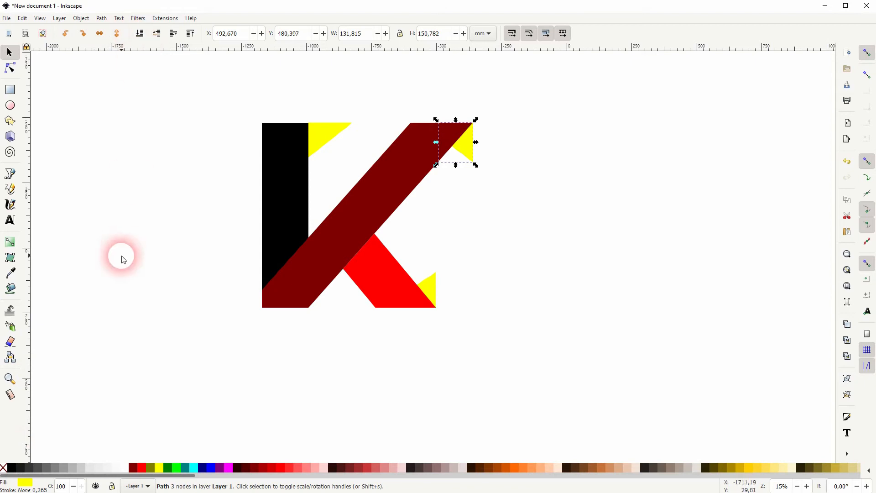
click(125, 260)
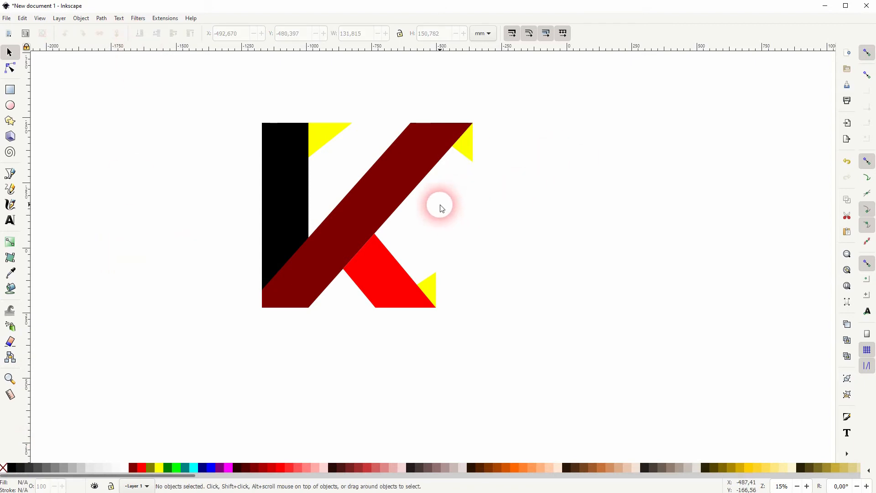
Apply a vertical linear gradient to the black bar running from its bottom to its top
click(275, 195)
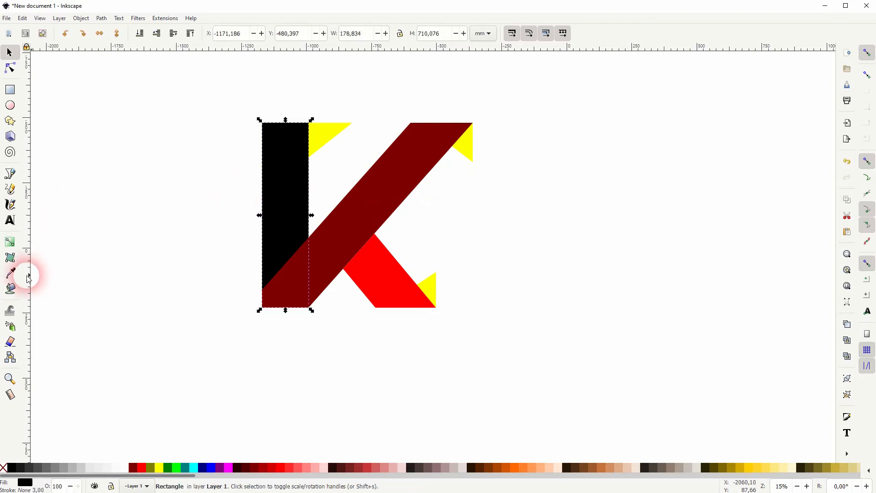
click(10, 242)
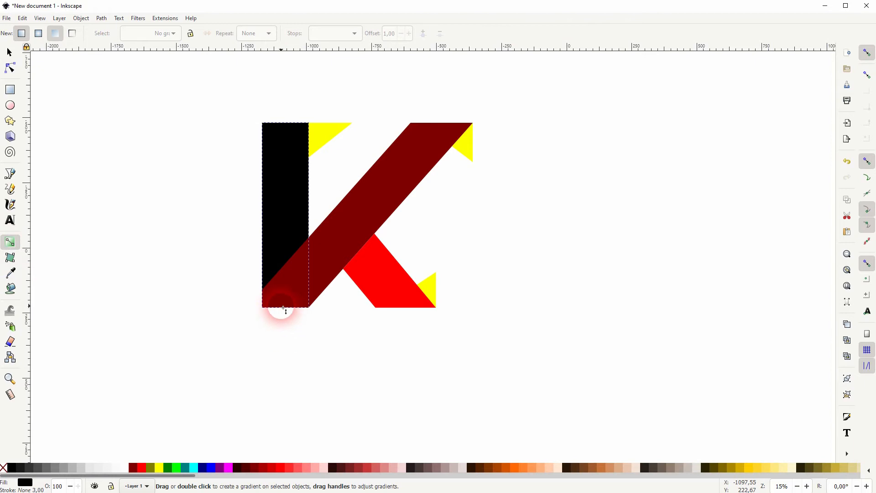
drag(284, 320, 293, 117)
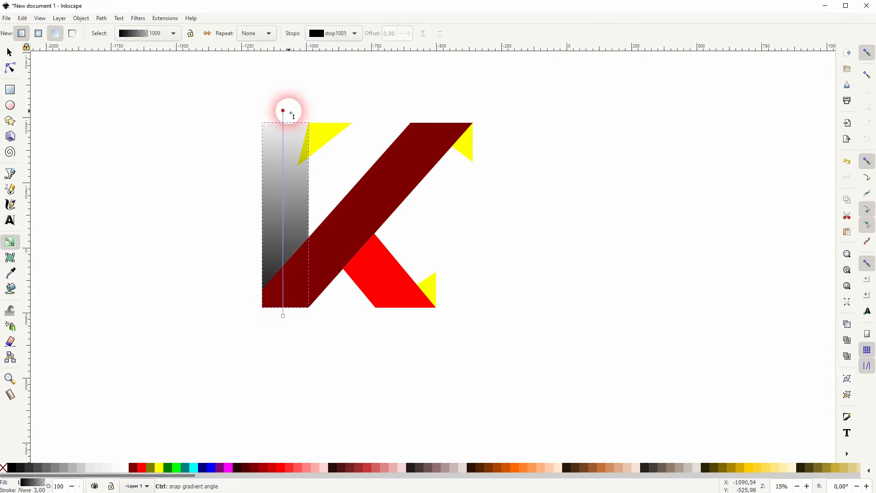
Open Fill and Stroke and set the bar's top gradient stop to opaque white
click(85, 18)
click(101, 40)
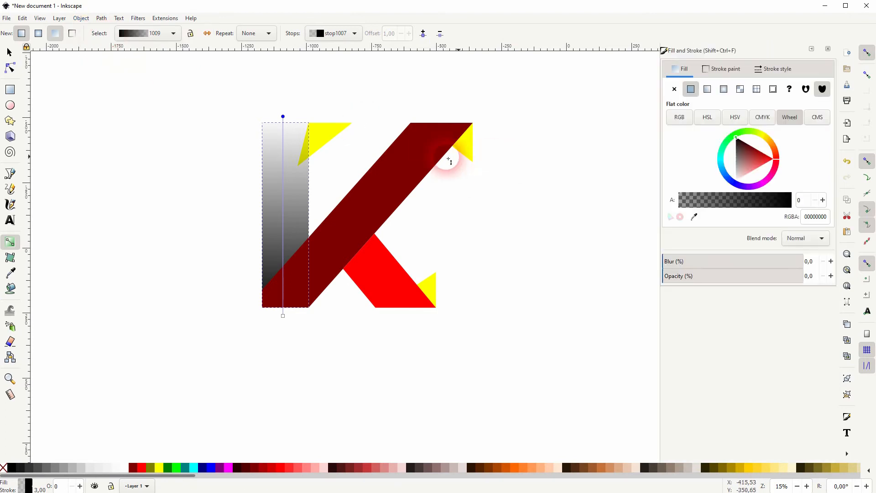
mouse_move(671, 273)
mouse_down()
mouse_move(737, 282)
mouse_move(829, 261)
mouse_up()
mouse_move(741, 143)
mouse_down()
mouse_move(749, 157)
mouse_move(722, 199)
mouse_up()
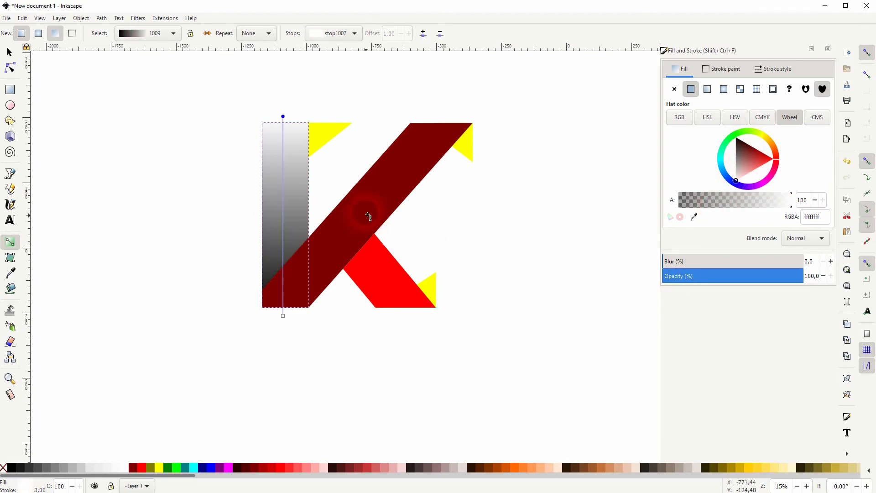
Move the black bar's bottom gradient stop up slightly, then return to the selector
click(283, 318)
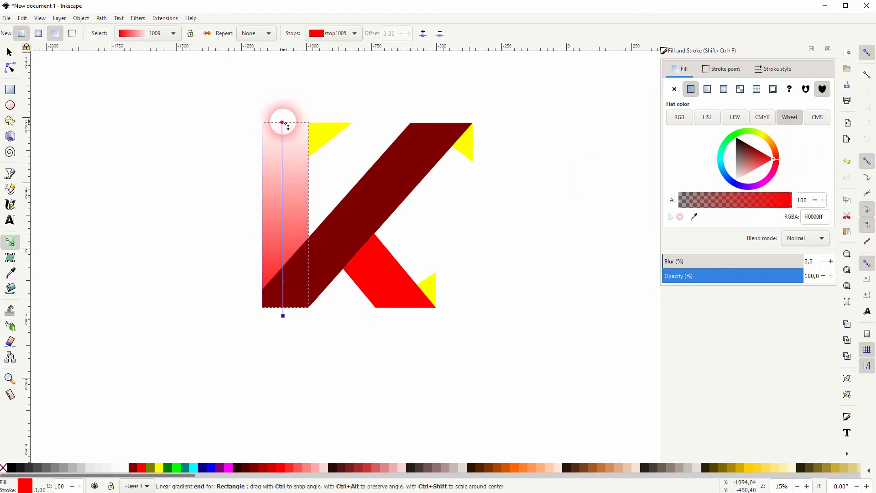
drag(283, 316, 285, 289)
click(285, 289)
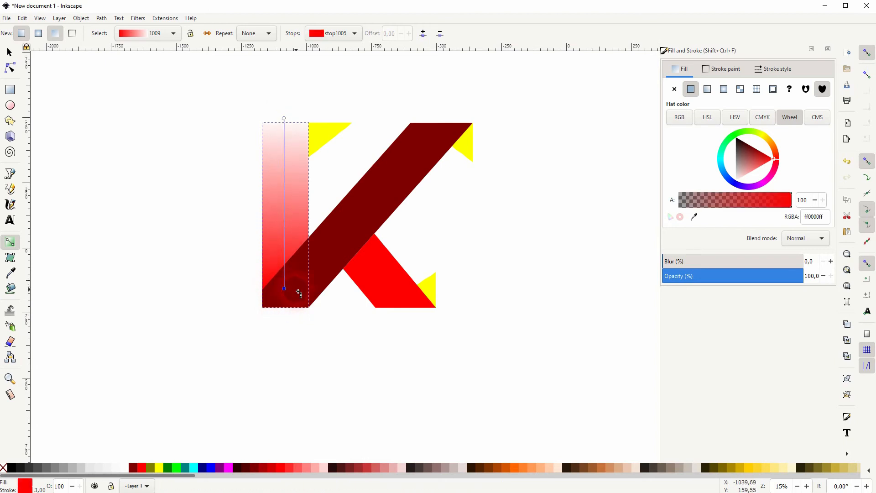
click(10, 52)
Apply a diagonal gradient to the maroon bar and set its lower-left stop to opaque white
click(379, 194)
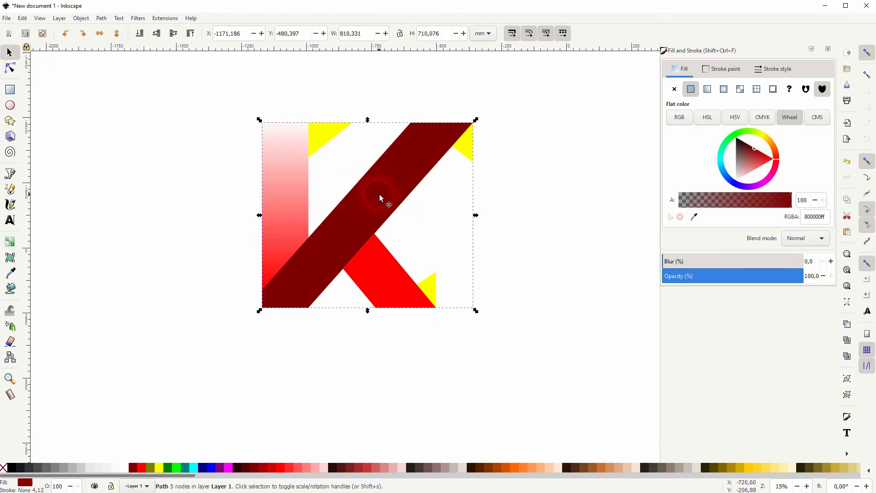
click(9, 241)
drag(447, 123, 276, 311)
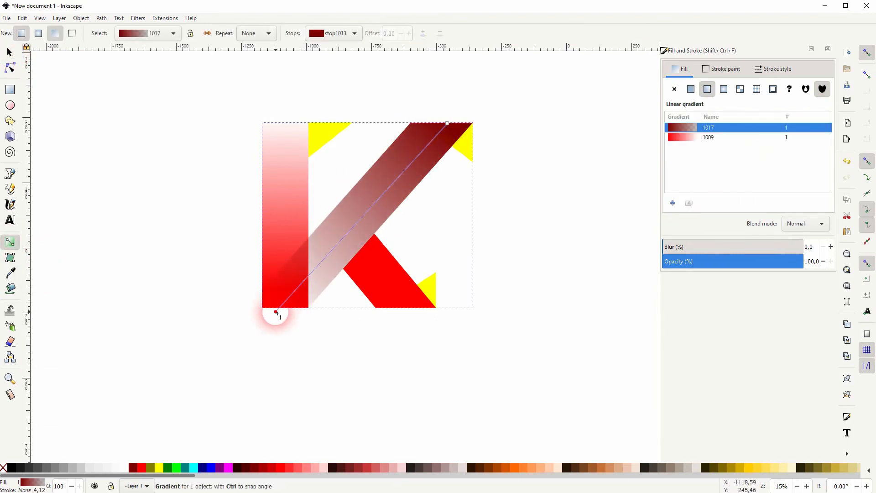
drag(700, 276, 846, 254)
drag(755, 159, 775, 159)
Reposition the maroon bar's gradient stops, moving the upper-right stop down along the bar
click(447, 124)
drag(275, 312, 264, 320)
drag(447, 123, 414, 156)
click(9, 53)
Apply a gradient to the red leg from its lower-right corner toward its upper-left, making that stop opaque white
click(389, 295)
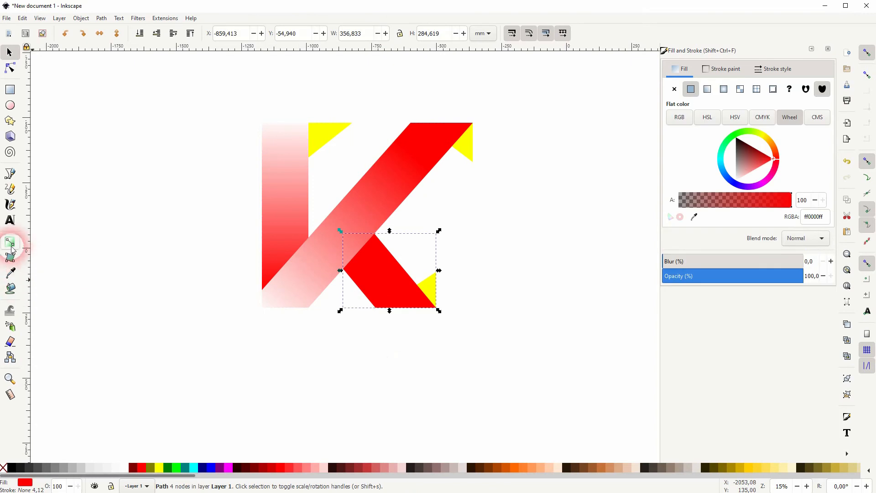
click(11, 243)
drag(413, 307, 357, 247)
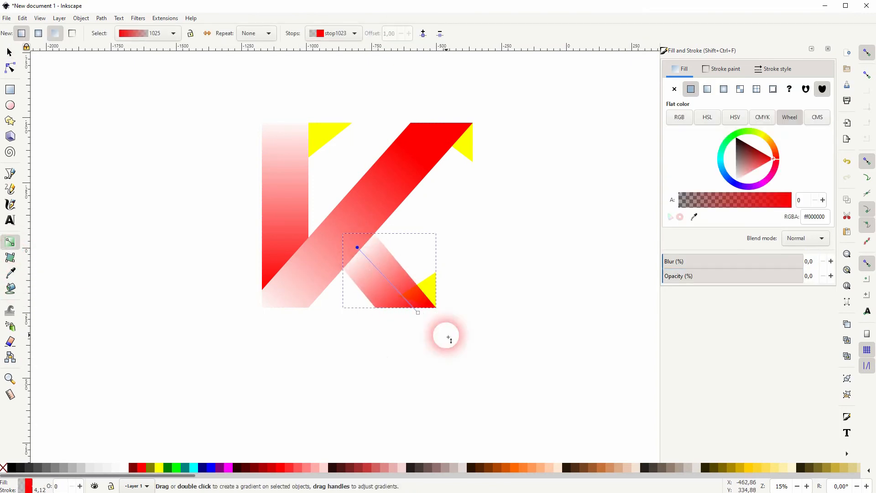
drag(412, 310, 409, 310)
click(357, 247)
drag(678, 277, 801, 277)
drag(742, 173, 730, 187)
click(9, 52)
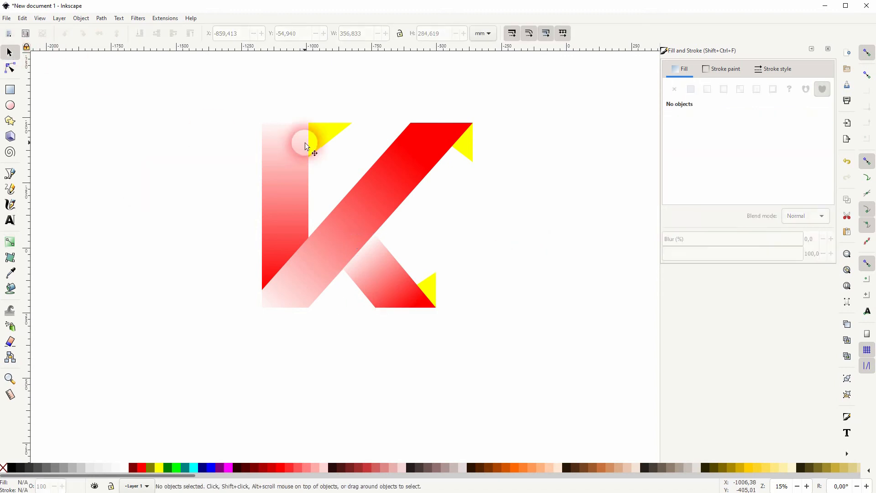
Apply a gradient to the upper-left yellow triangle and set its selected stop to red
click(336, 131)
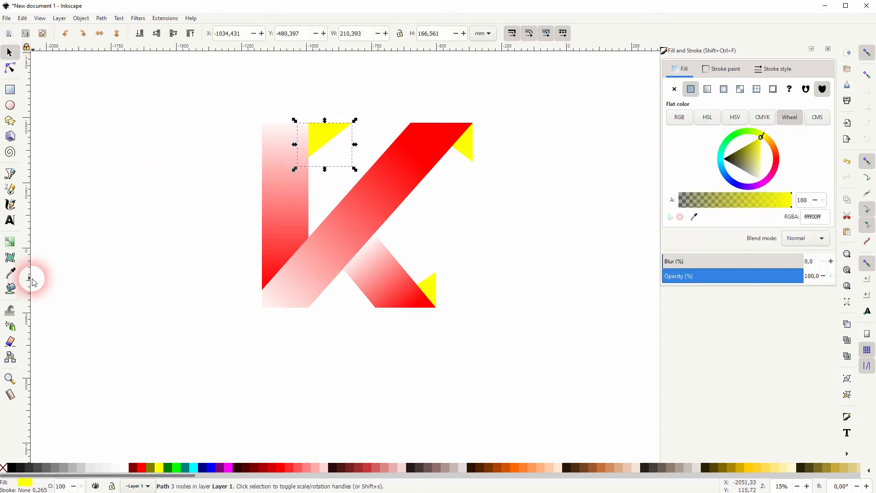
click(10, 242)
drag(360, 135, 302, 135)
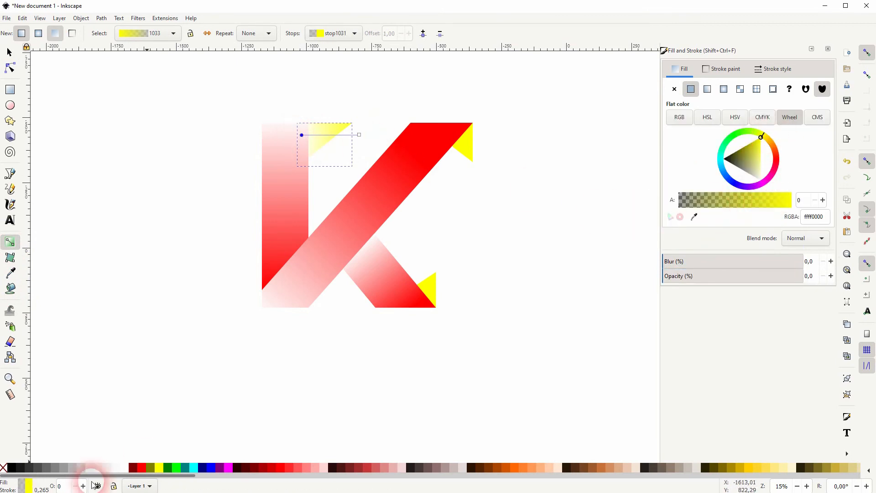
click(140, 467)
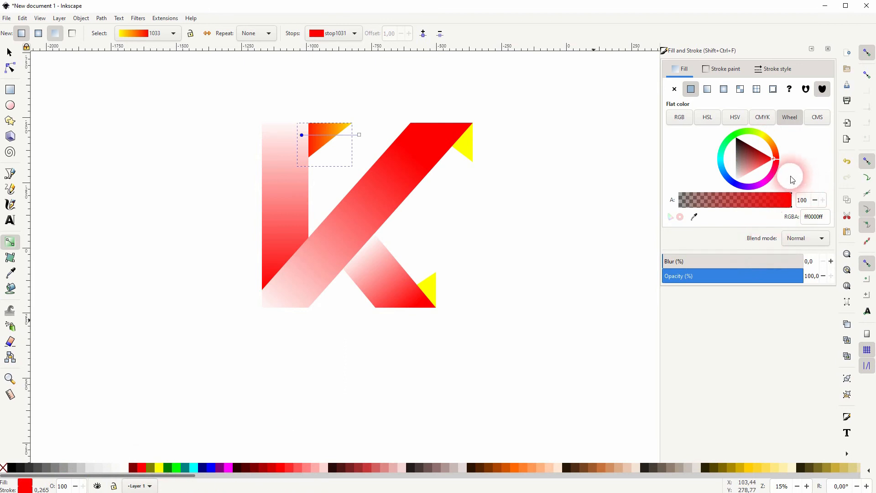
Set the upper-left triangle's other gradient stop to opaque white and move it toward the triangle's upper-left corner
click(359, 135)
drag(757, 141, 773, 193)
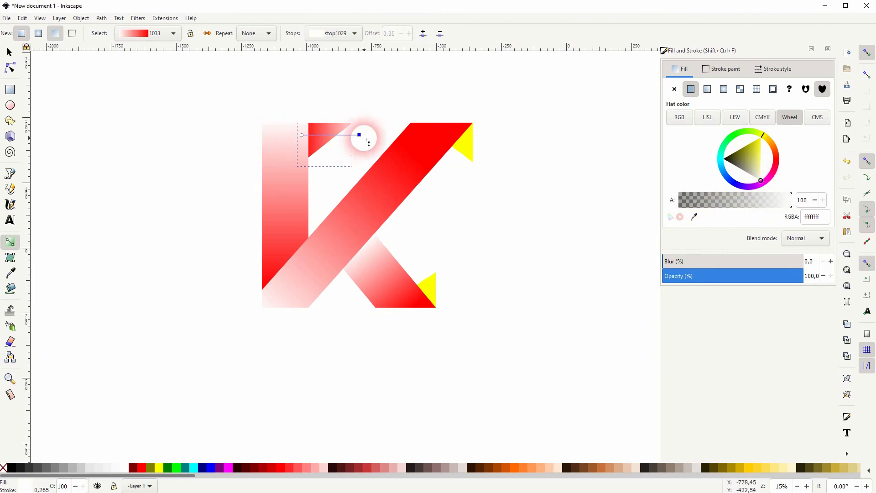
mouse_move(359, 135)
mouse_down()
mouse_move(337, 141)
mouse_move(360, 132)
mouse_up()
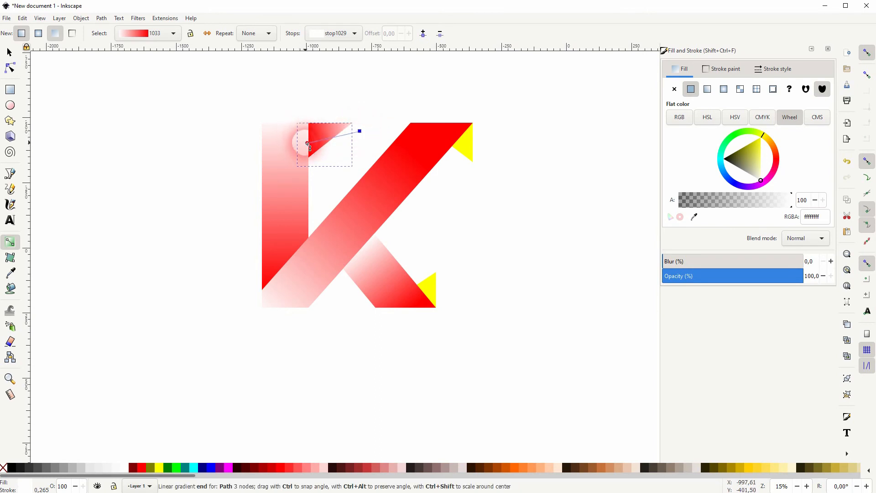
drag(360, 131, 298, 140)
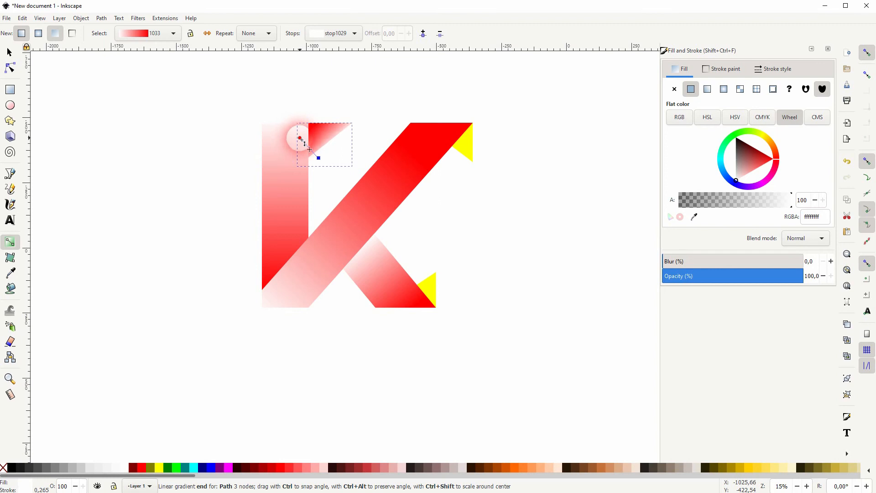
click(319, 158)
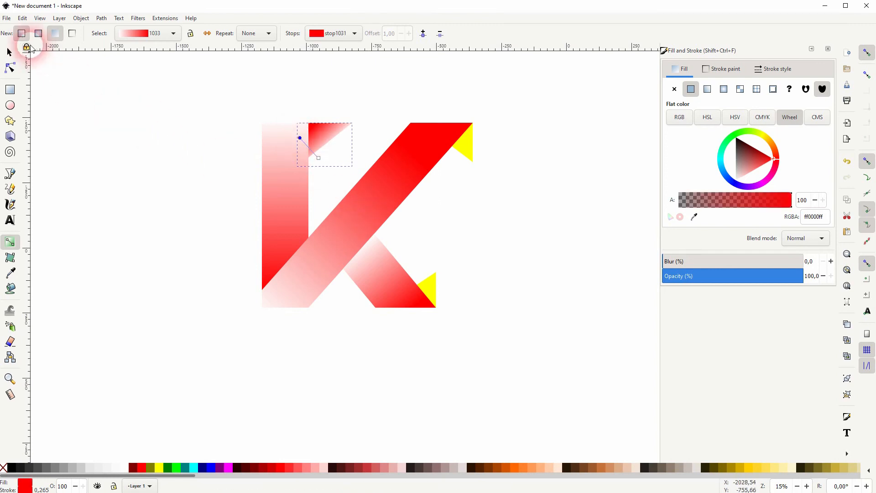
click(9, 52)
key(Escape)
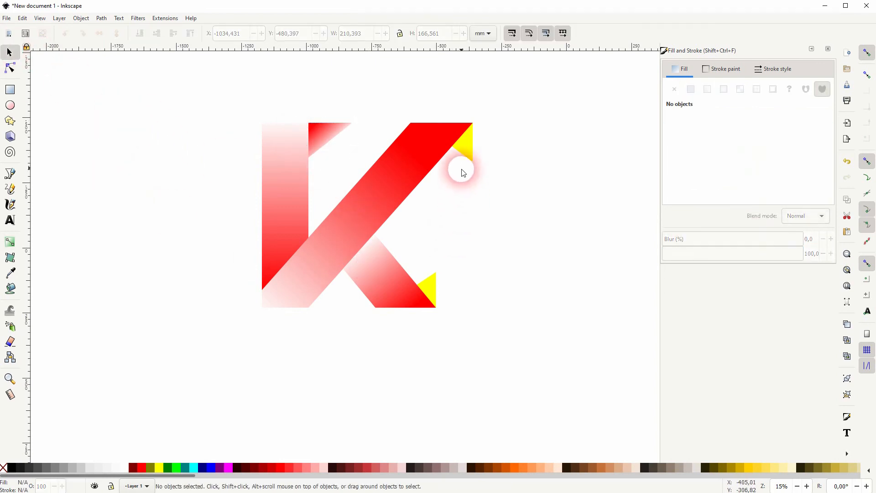
Fill the upper-right yellow triangle red and give it a gradient whose upper stop is opaque white
click(473, 147)
click(141, 468)
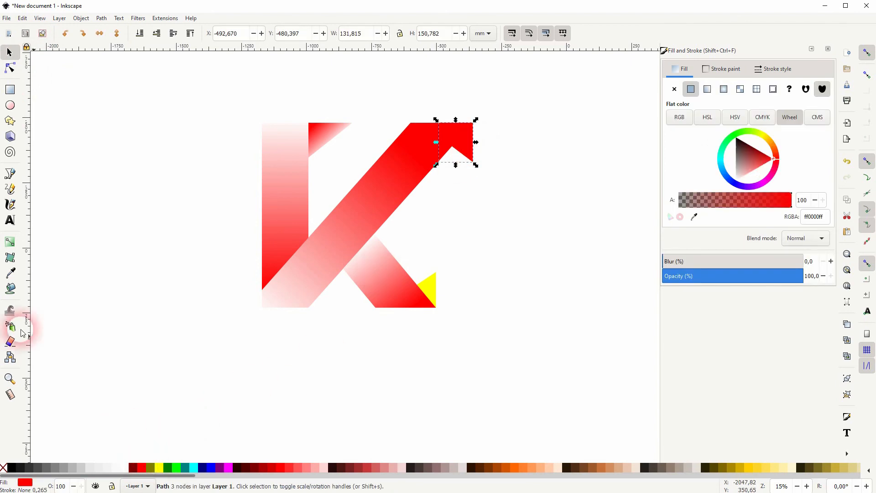
click(10, 242)
drag(470, 162, 458, 133)
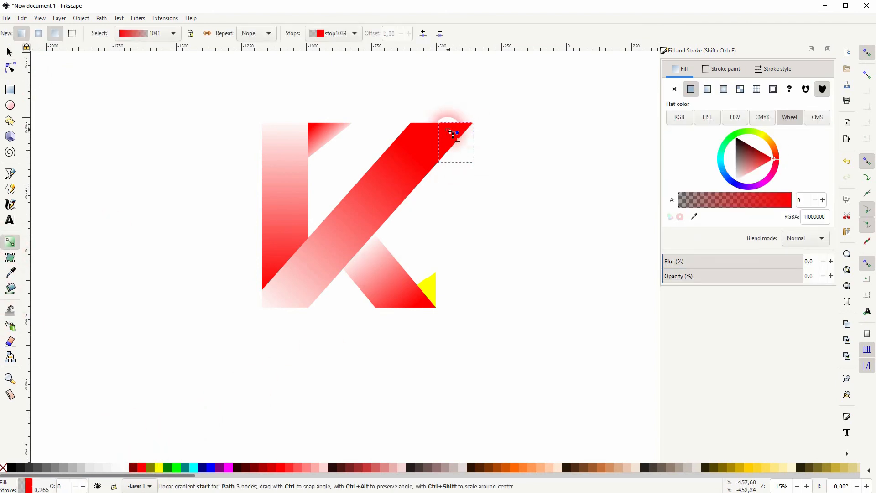
drag(481, 165, 482, 164)
click(457, 133)
drag(702, 278, 861, 258)
click(761, 161)
drag(761, 160, 720, 189)
click(10, 53)
click(337, 345)
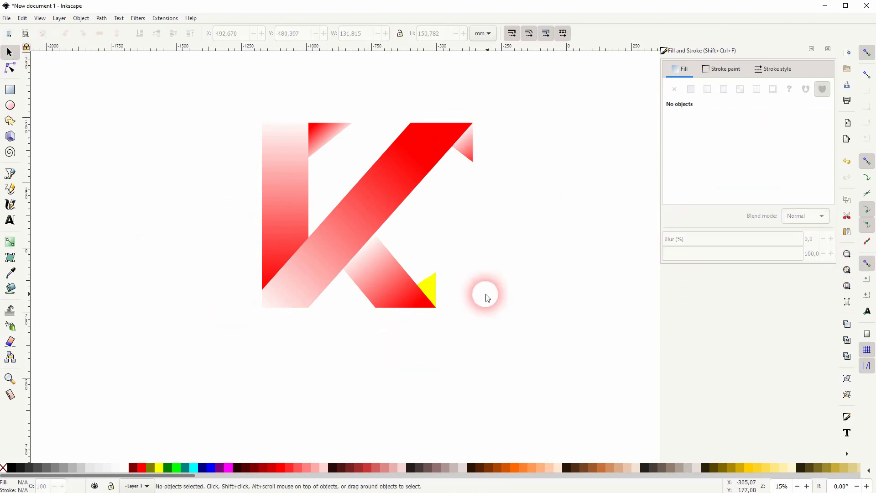
Fill the lower-right yellow triangle red and drag a gradient across it from its upper-right corner
click(429, 289)
click(141, 468)
click(11, 242)
mouse_move(443, 290)
mouse_down()
mouse_move(428, 294)
mouse_move(425, 311)
mouse_move(424, 300)
mouse_move(450, 280)
mouse_move(430, 303)
mouse_up()
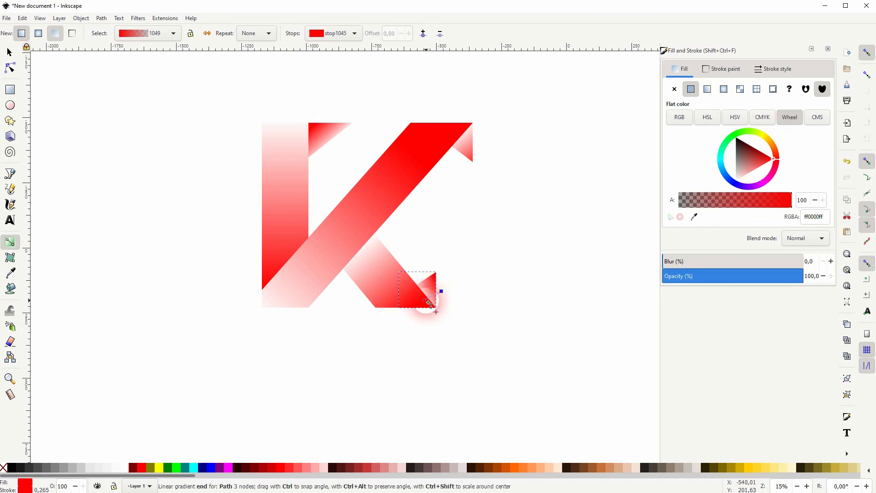
key(s)
click(366, 362)
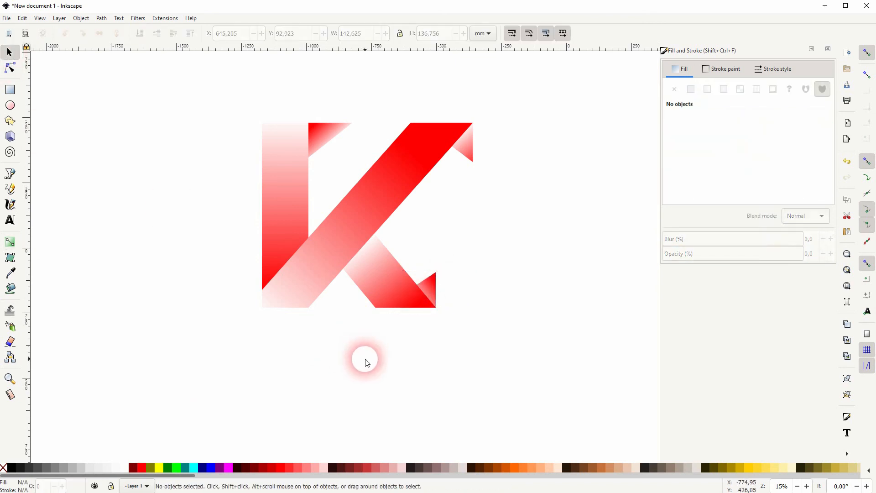
Reposition the lower-right triangle's gradient stops, moving one toward its lower-left corner
click(412, 292)
key(g)
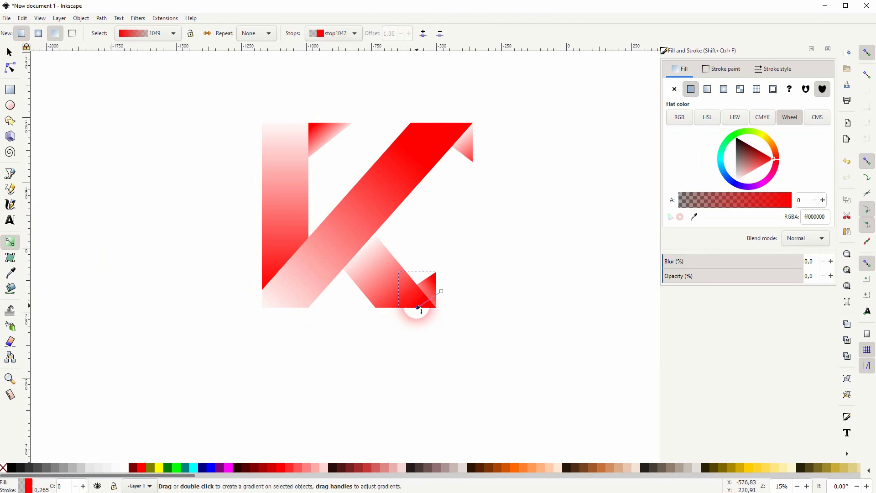
drag(442, 291, 411, 309)
mouse_move(422, 303)
mouse_down()
mouse_move(449, 286)
mouse_move(438, 281)
mouse_move(423, 297)
mouse_move(445, 277)
mouse_move(417, 306)
mouse_move(421, 296)
mouse_up()
click(9, 53)
key(Escape)
Examine the finished K logo, briefly selecting its parts and all shapes together
scroll(286, 250, down, 1)
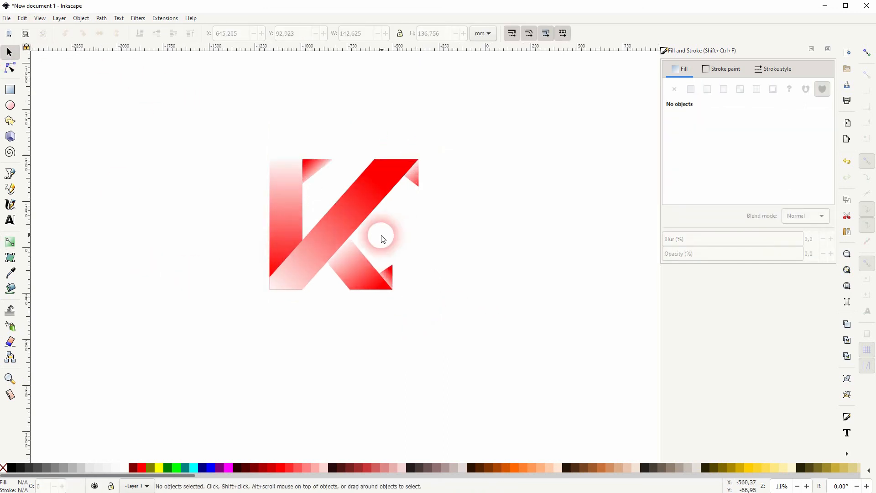
click(386, 275)
key(Escape)
click(391, 271)
key(Escape)
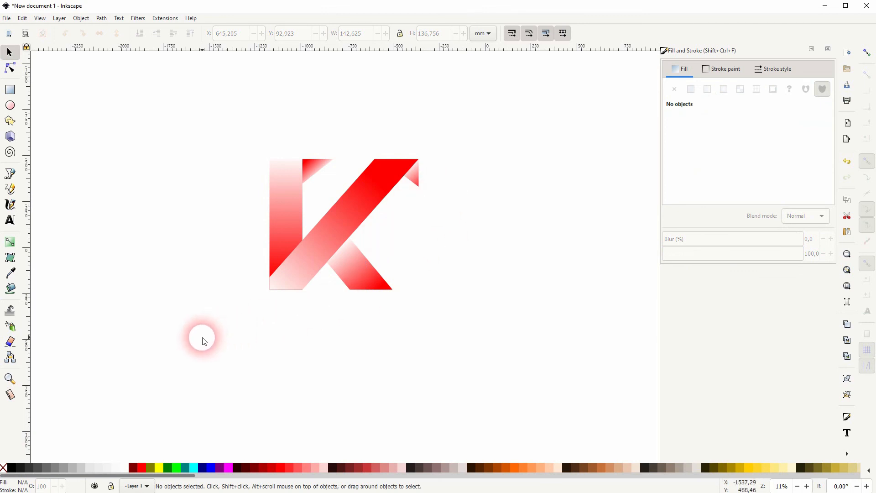
drag(204, 342, 477, 103)
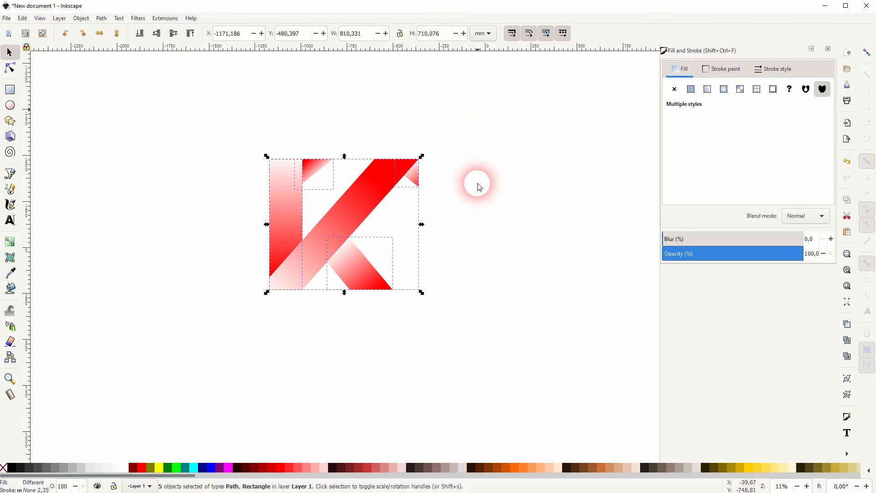
click(485, 223)
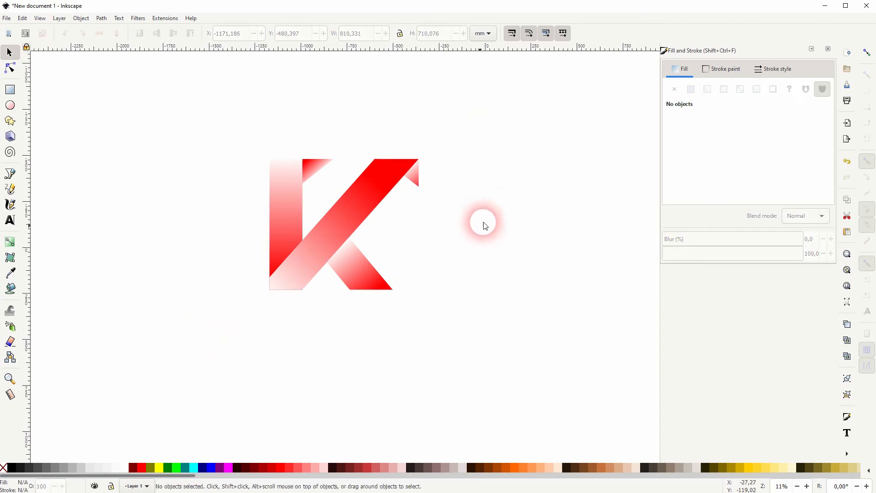